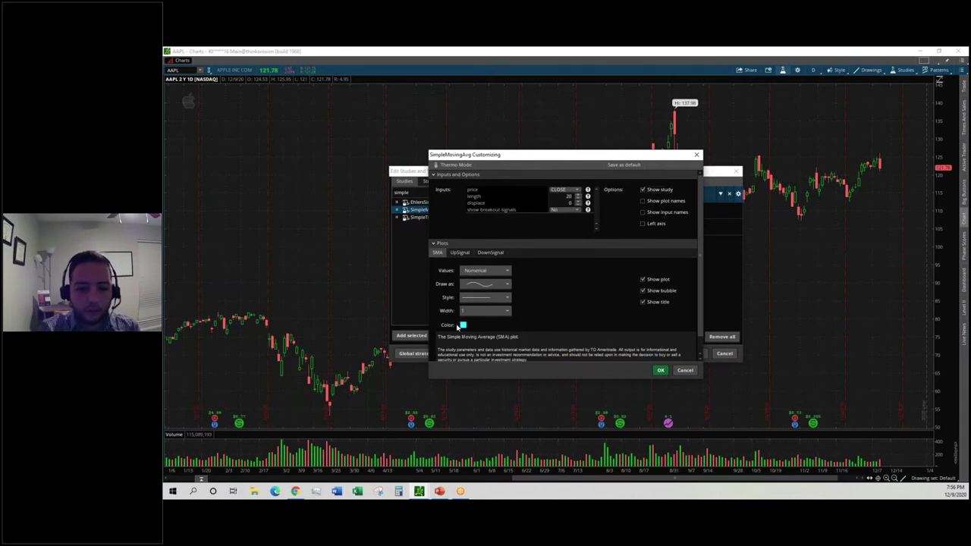
- Confirm the 20-period simple moving average settings and apply the study to the AAPL chart
click(661, 371)
click(672, 354)
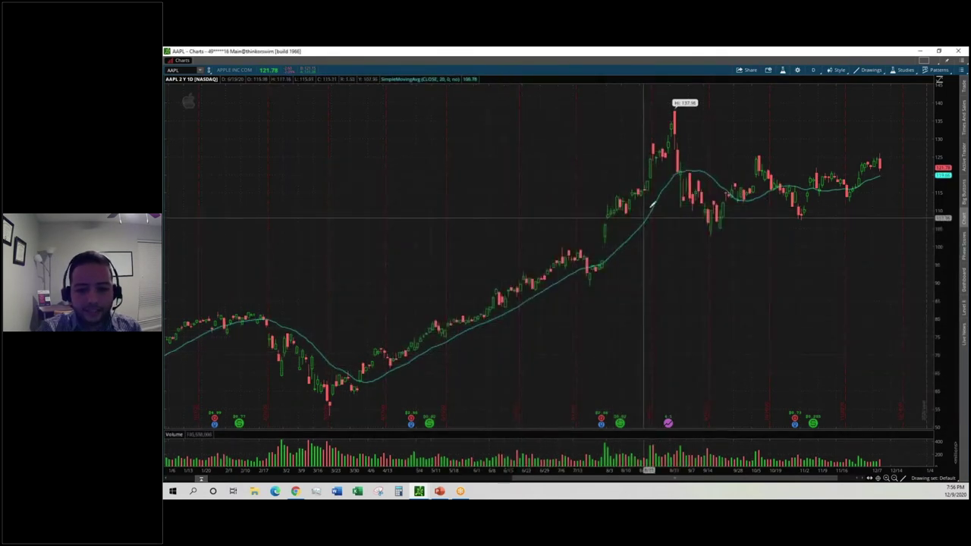
- Switch to PowerPoint to review the Moving Averages slide, and return to the AAPL chart in thinkorswim
click(439, 491)
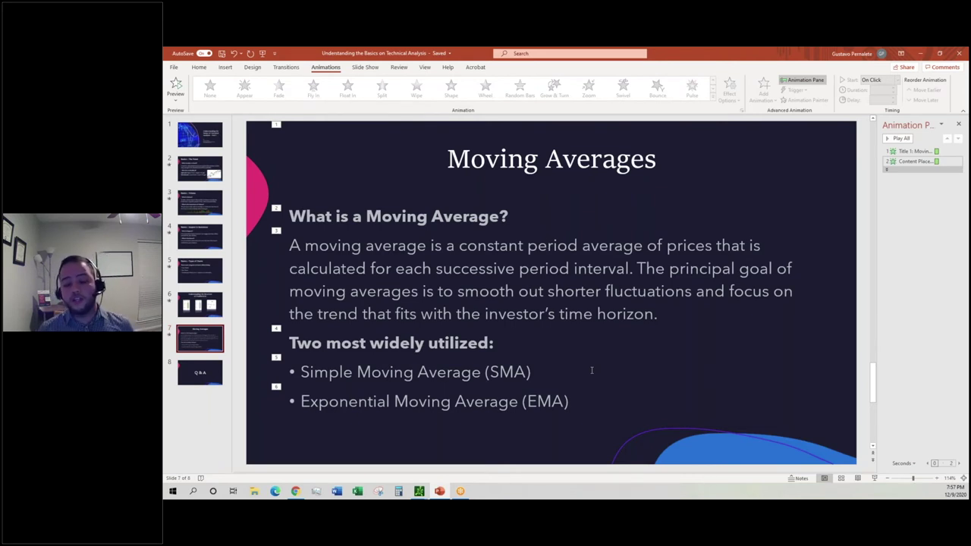
mouse_move(419, 491)
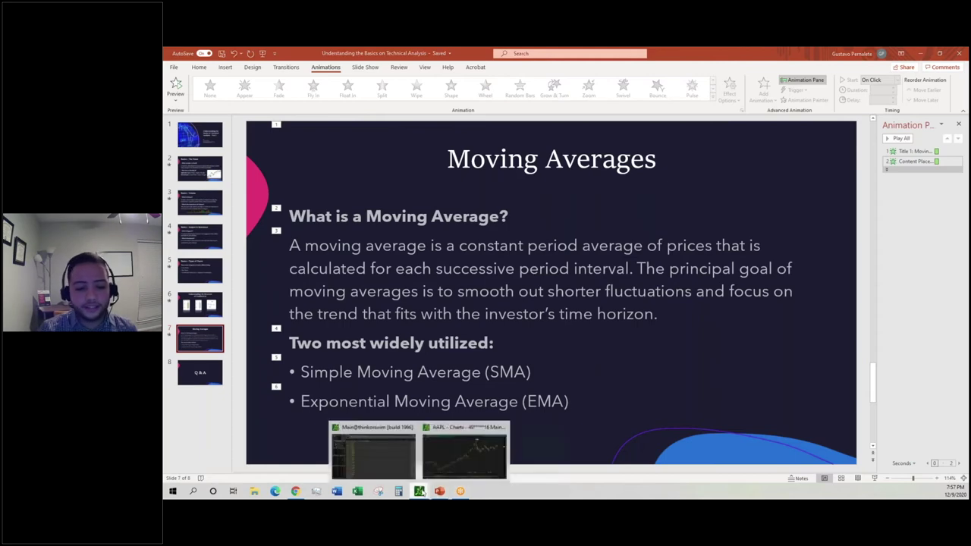
click(455, 447)
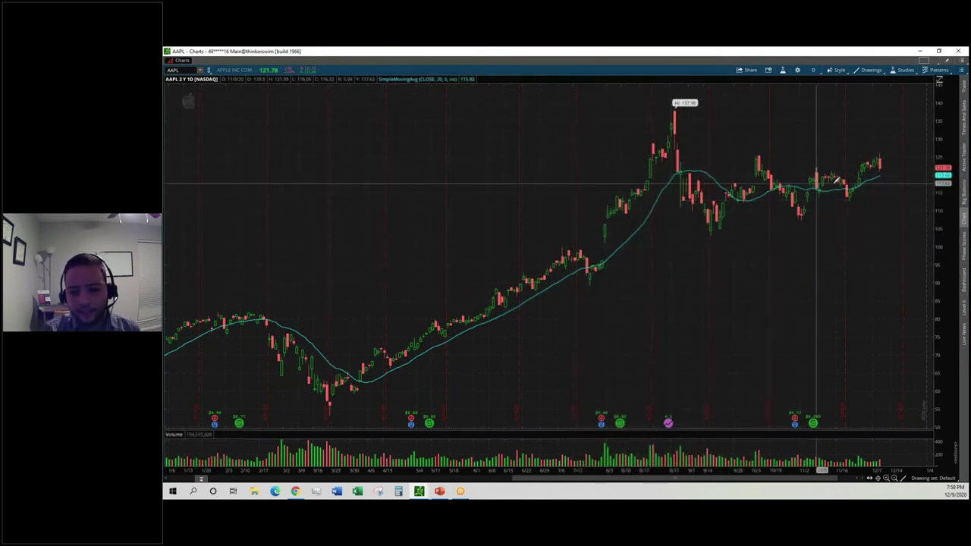
- Find the SimpleMovingAvg study by searching for "simple" and add two more copies of it to the price studies
click(784, 71)
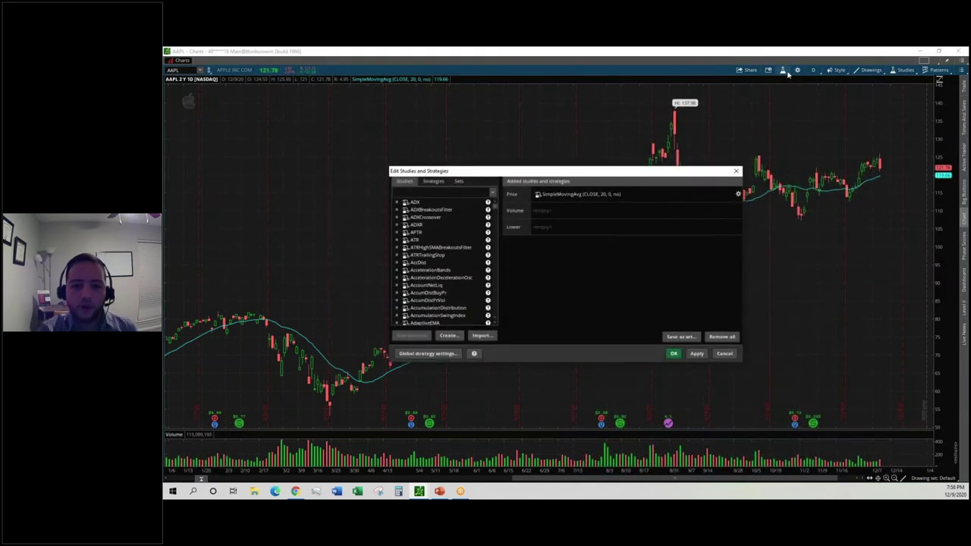
click(446, 195)
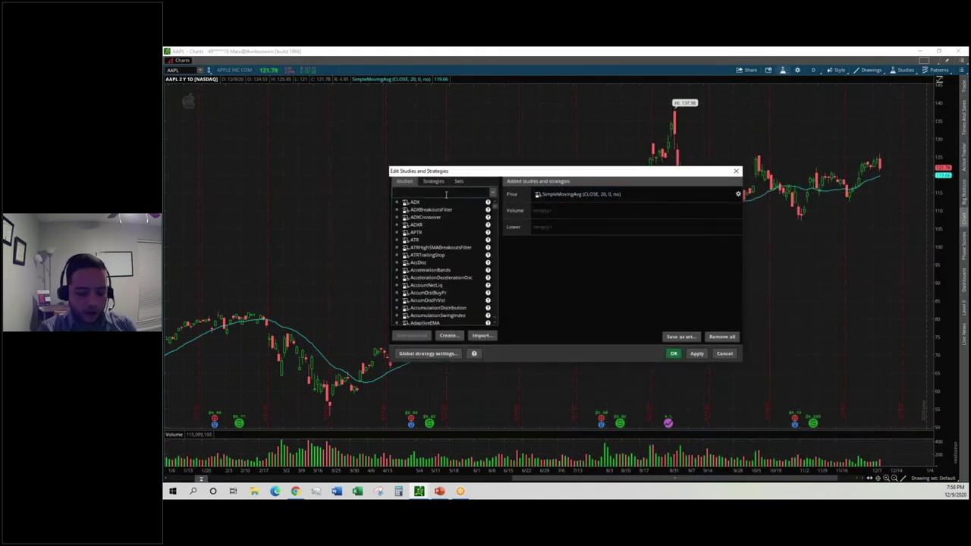
text(simple)
click(446, 209)
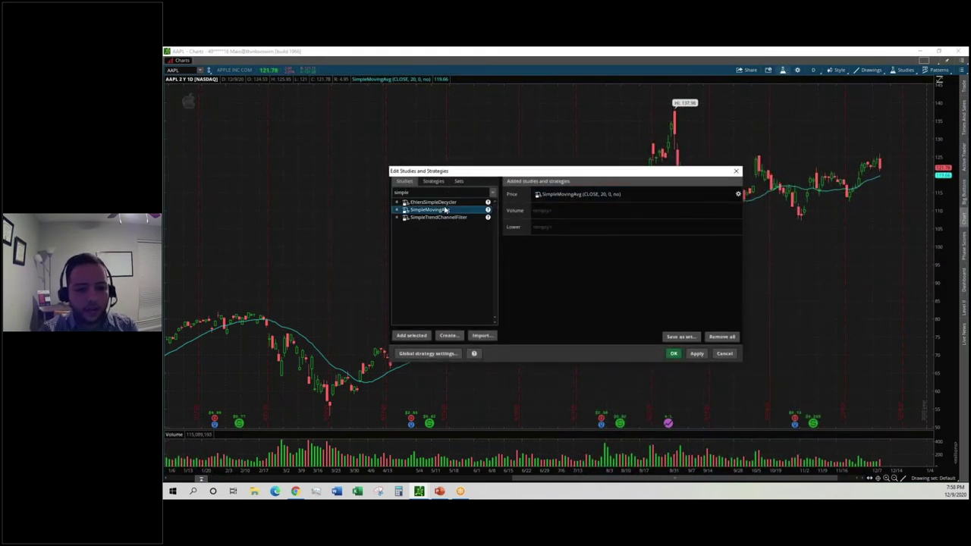
double_click(446, 209)
double_click(446, 209)
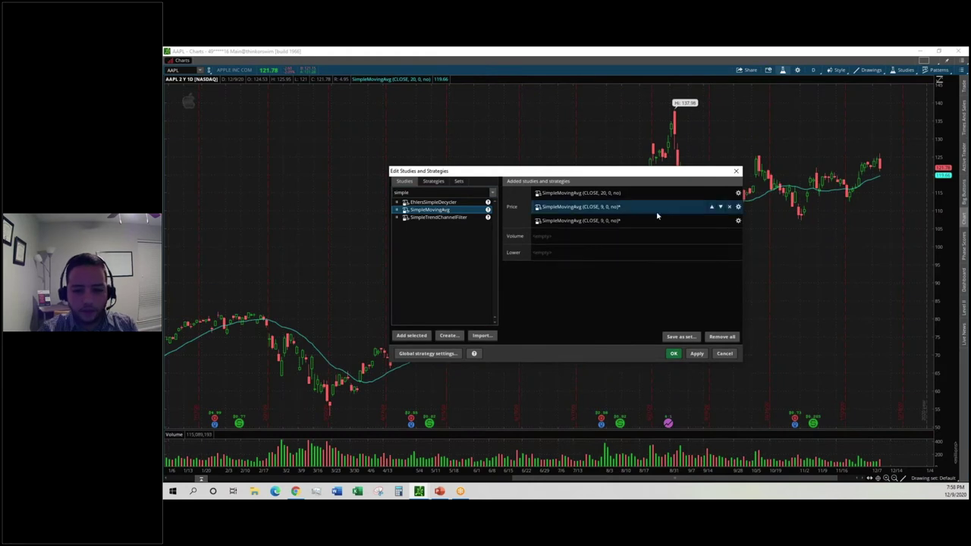
- Set the first newly added simple moving average to length 50 with a pink plot colour
click(738, 206)
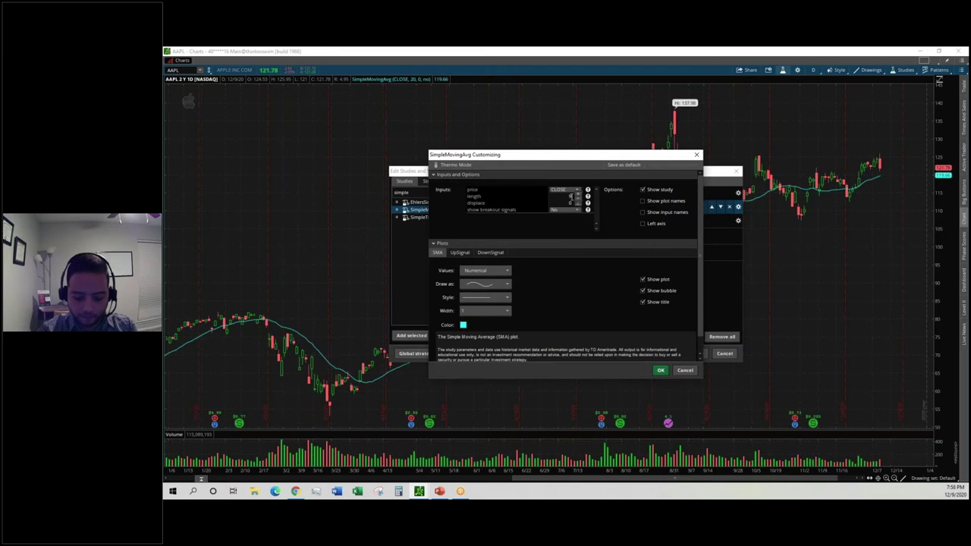
click(464, 325)
click(468, 340)
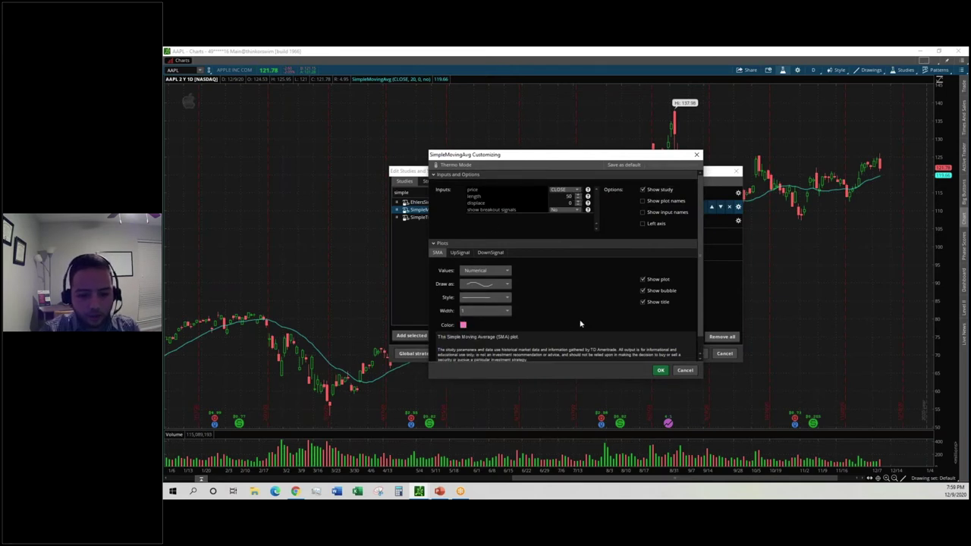
click(661, 370)
- Set the last simple moving average to length 200 with a green plot colour, and apply the studies to the chart
mouse_move(738, 220)
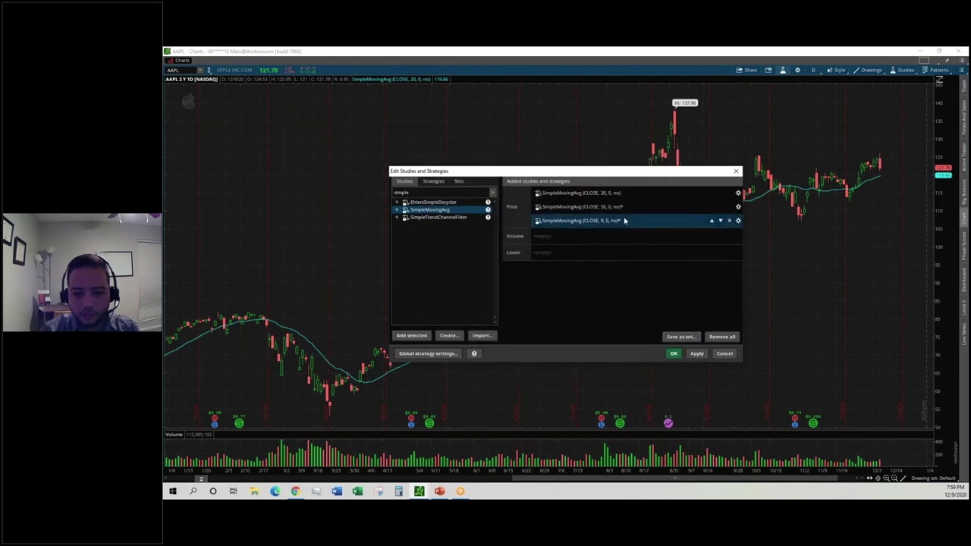
click(739, 220)
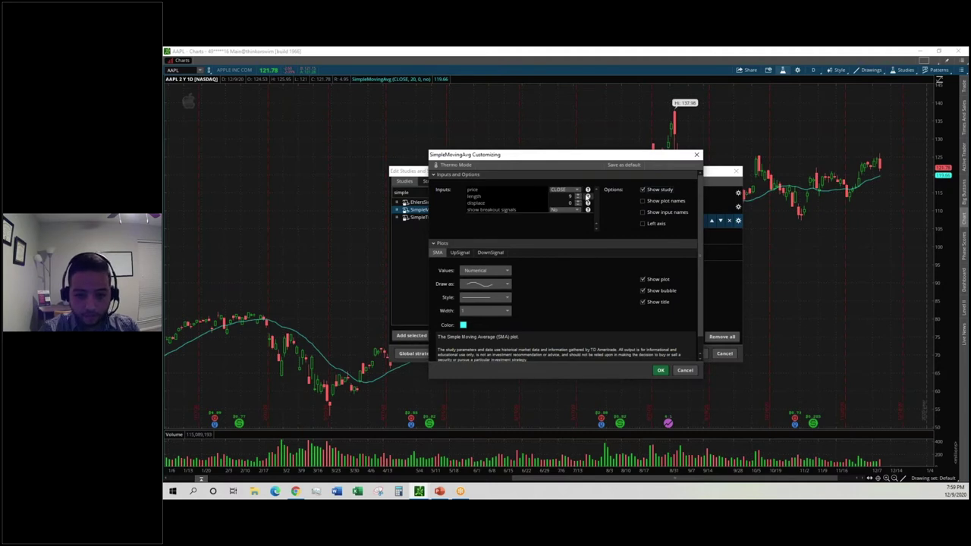
double_click(570, 195)
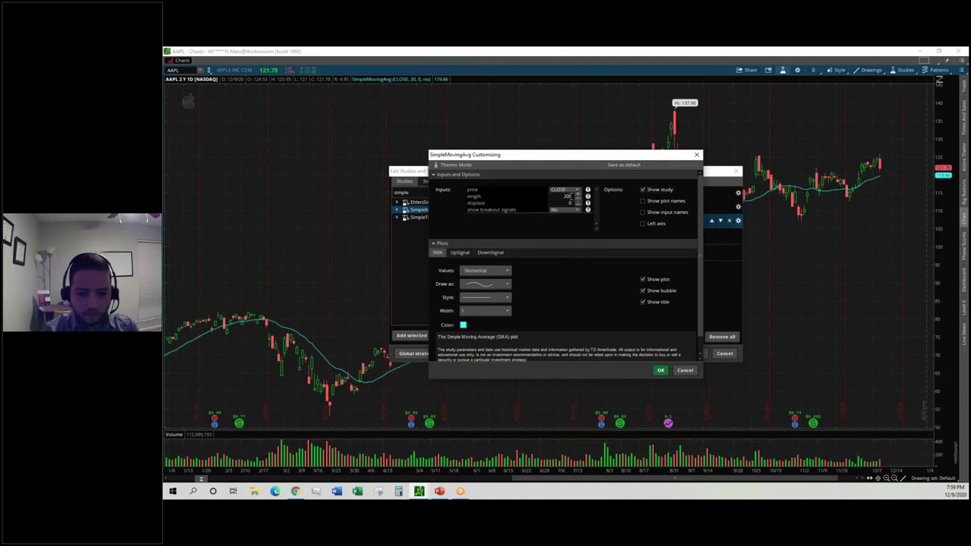
click(463, 324)
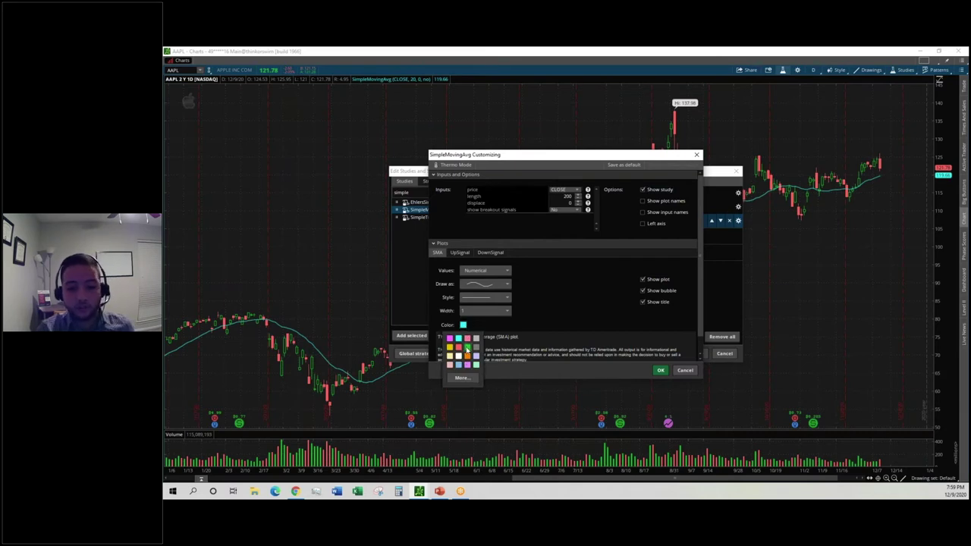
click(468, 349)
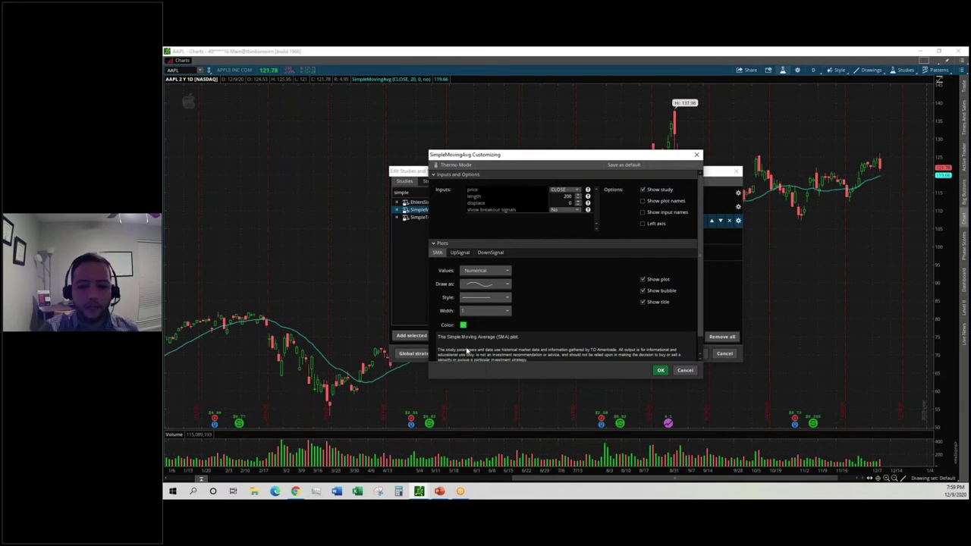
click(660, 371)
click(694, 355)
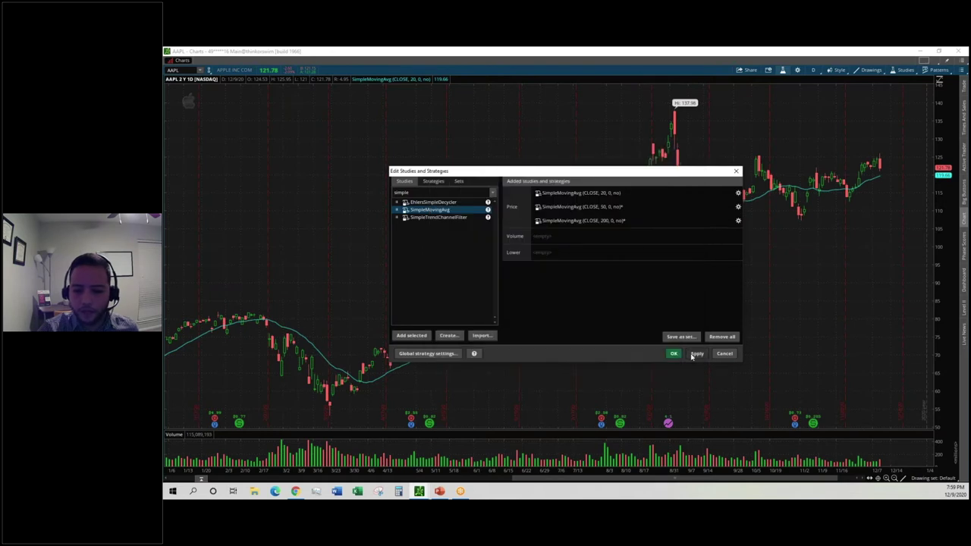
click(674, 355)
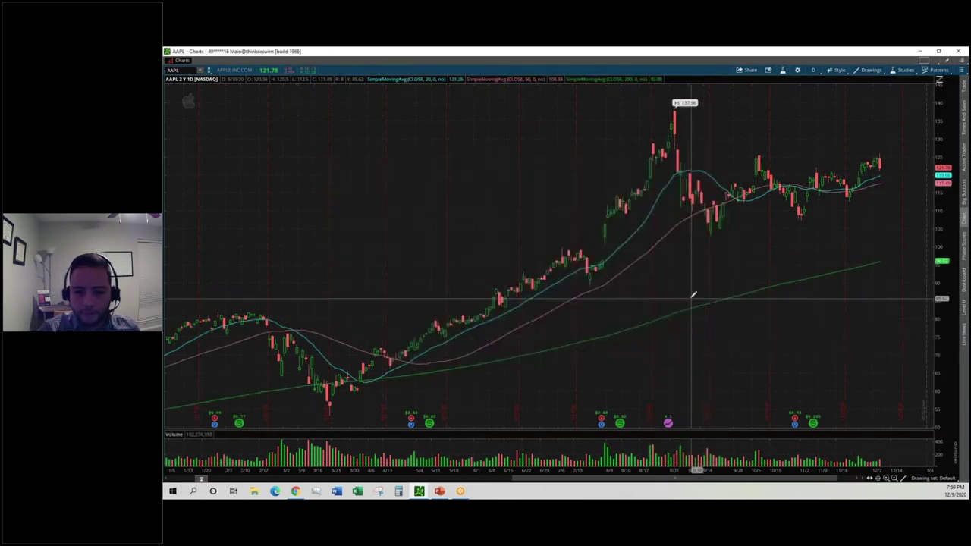
- Examine how the AAPL price moves relative to the 20, 50 and 200-period simple moving averages across the chart
drag(711, 293, 553, 249)
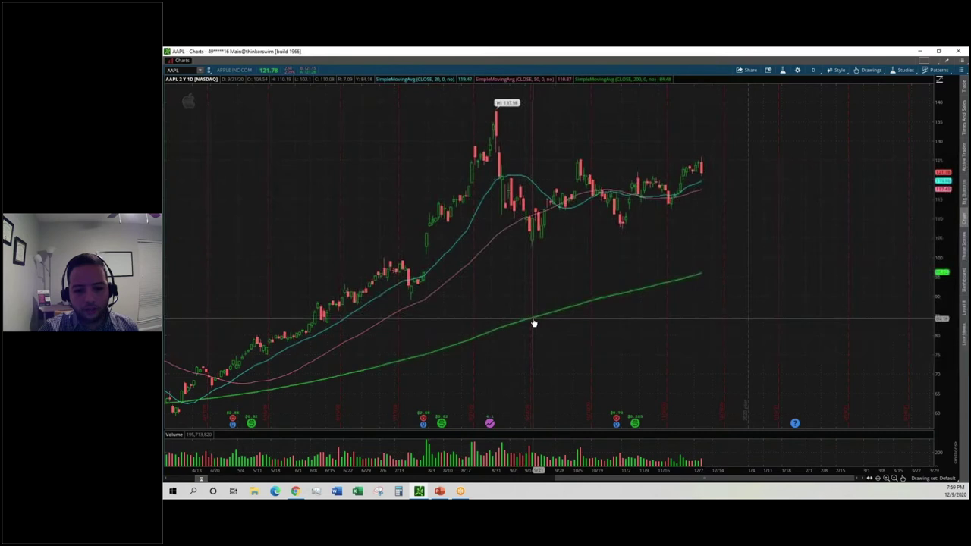
drag(549, 288, 636, 287)
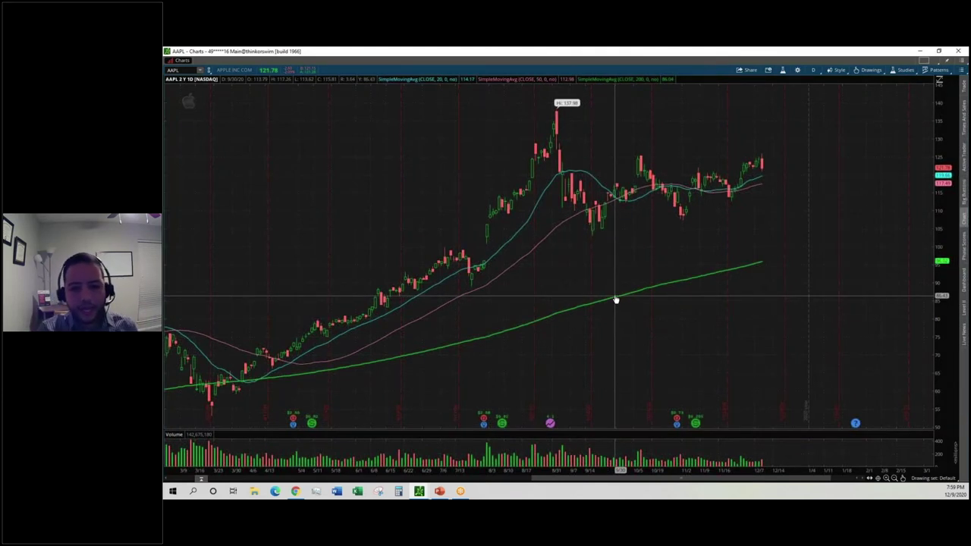
drag(587, 280, 669, 283)
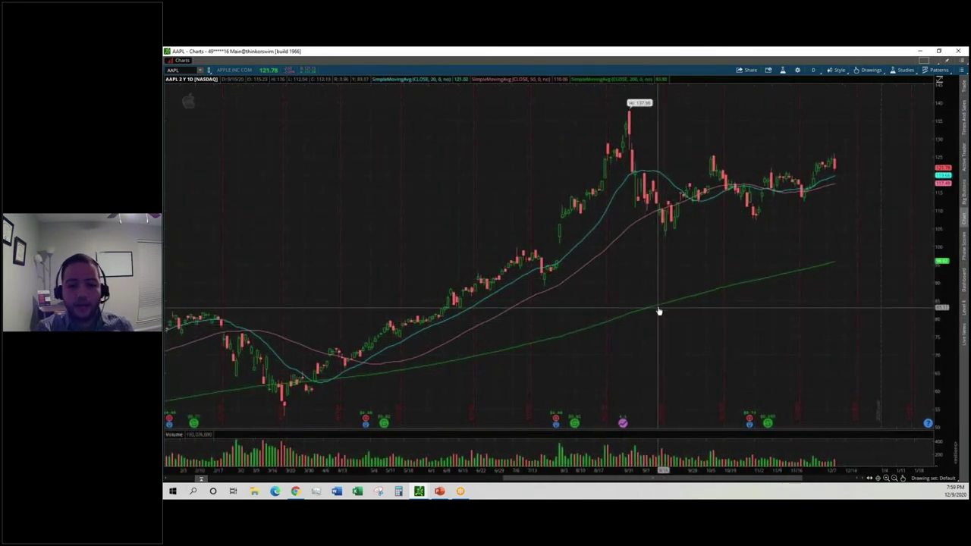
drag(754, 304, 711, 304)
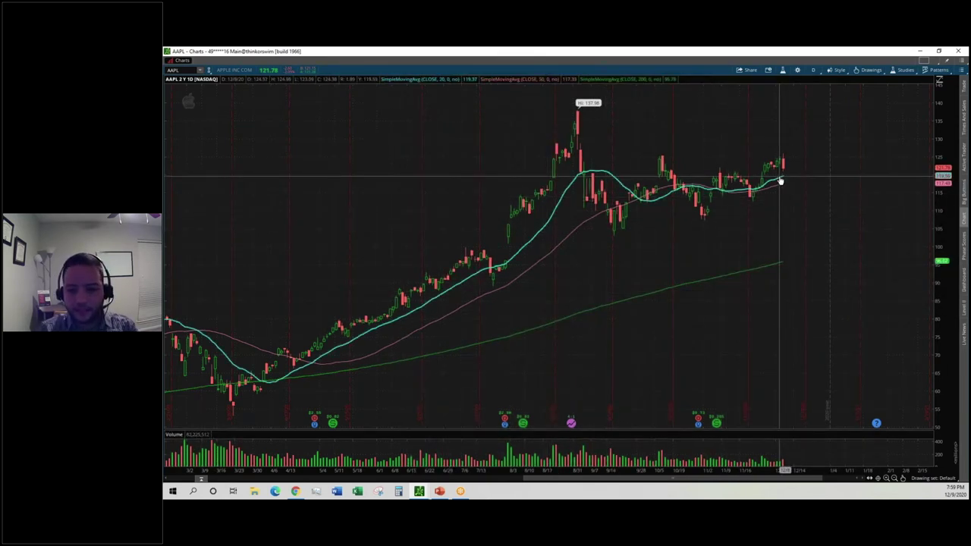
mouse_move(798, 160)
mouse_down()
mouse_move(786, 150)
mouse_move(763, 202)
mouse_move(795, 155)
mouse_up()
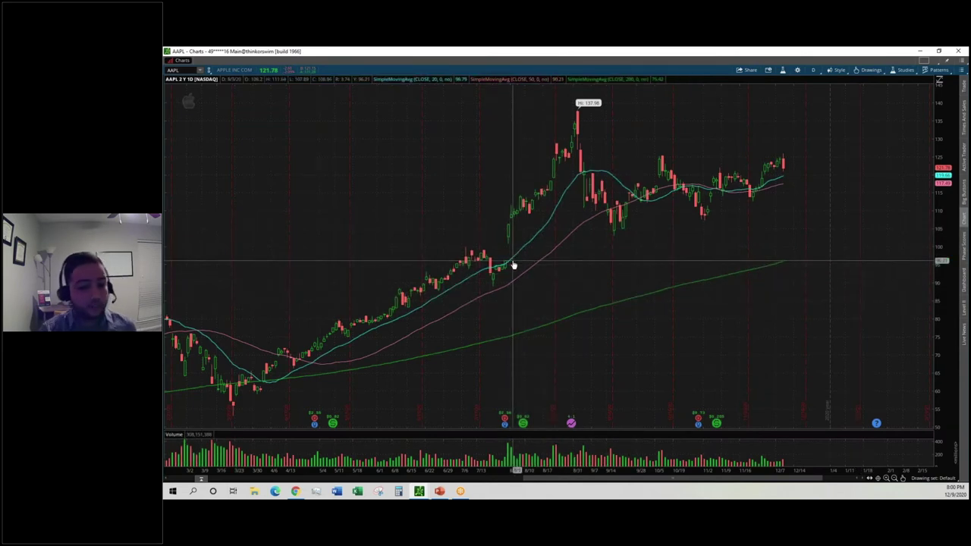
scroll(529, 339, up, 5)
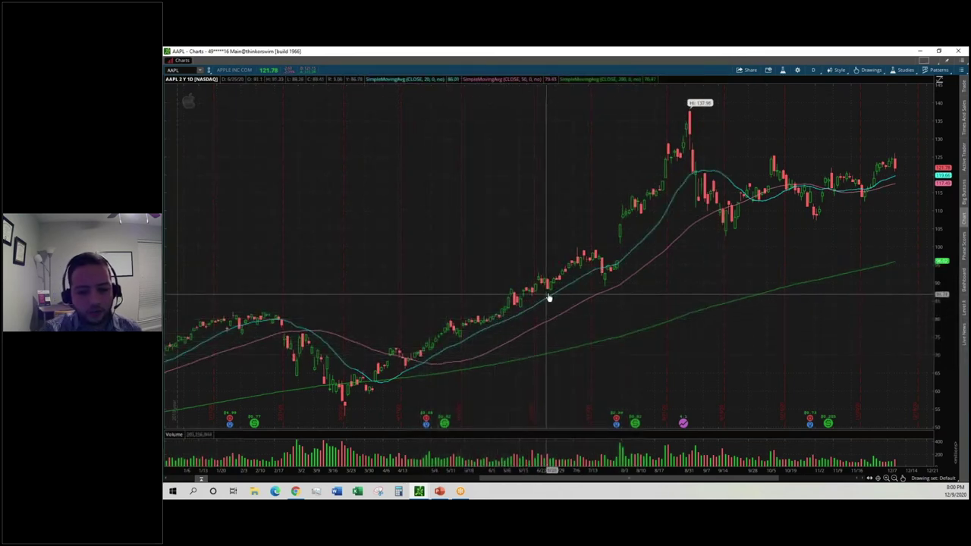
scroll(576, 286, right, 3)
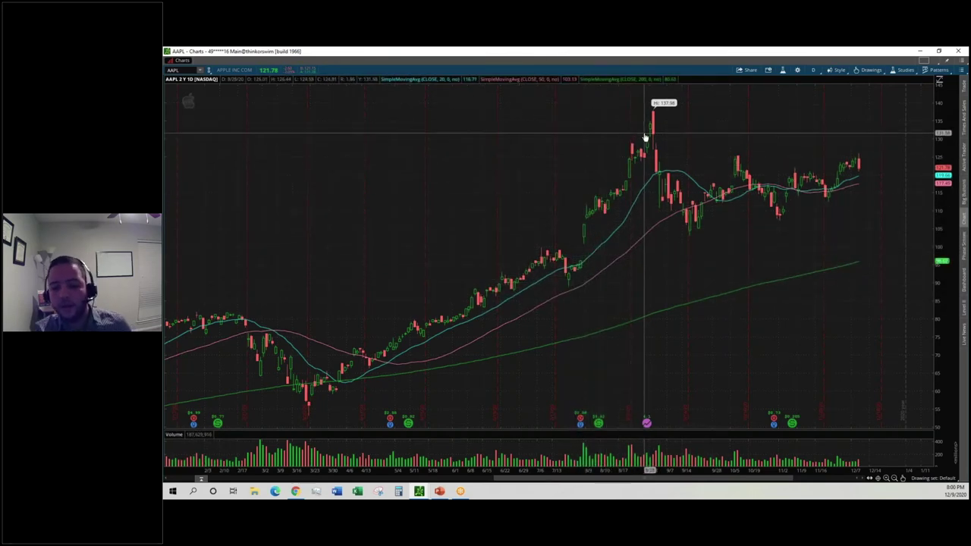
drag(800, 243, 743, 233)
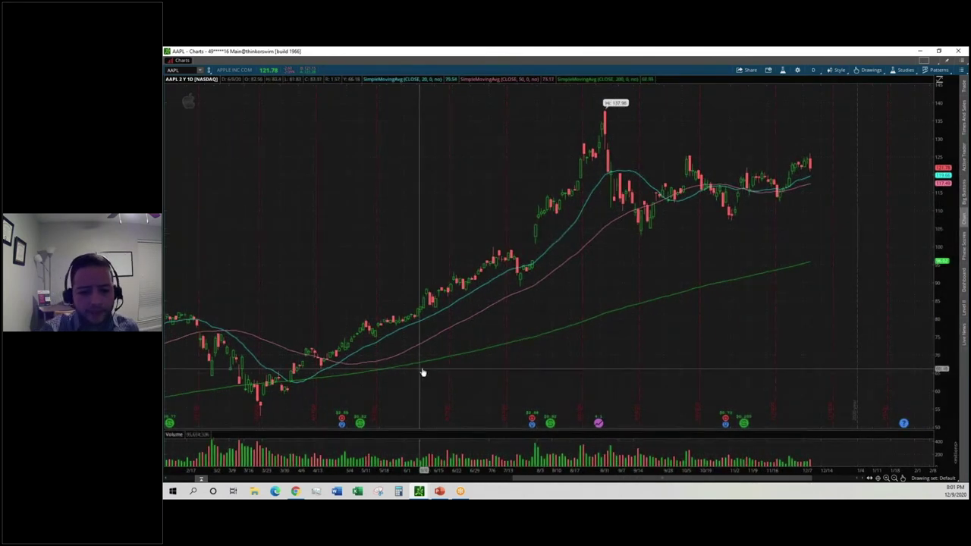
drag(700, 353, 741, 347)
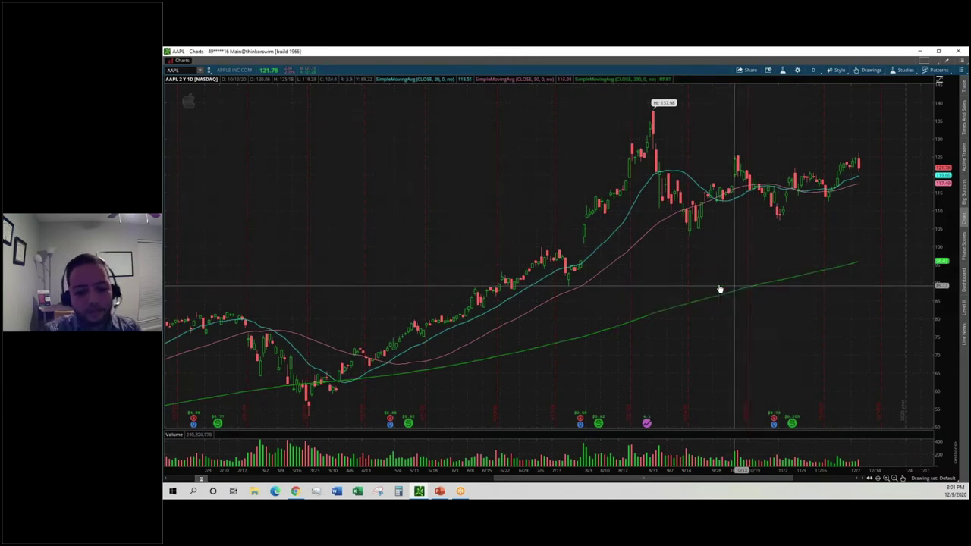
- Check the simple and exponential moving average points on the PowerPoint slide, and go back to the AAPL chart in thinkorswim
click(440, 491)
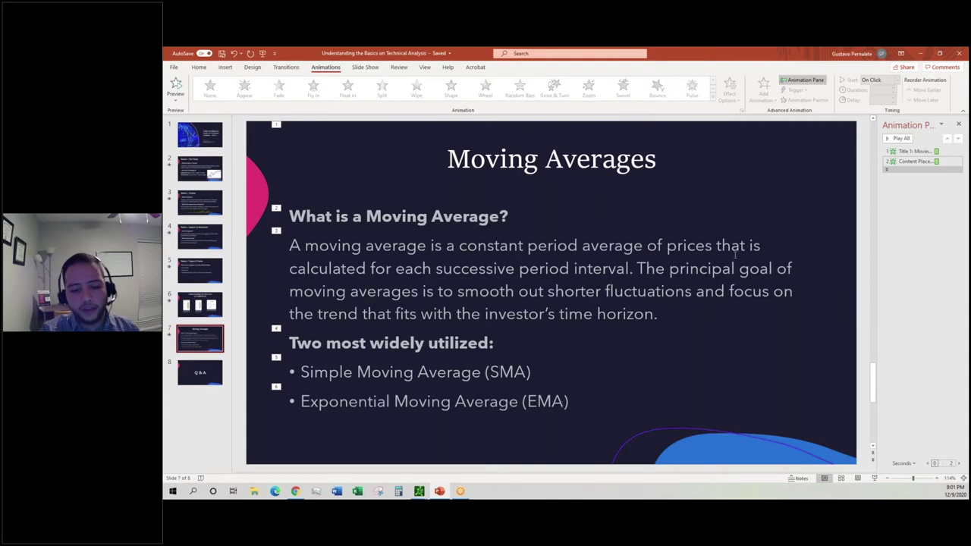
mouse_move(419, 490)
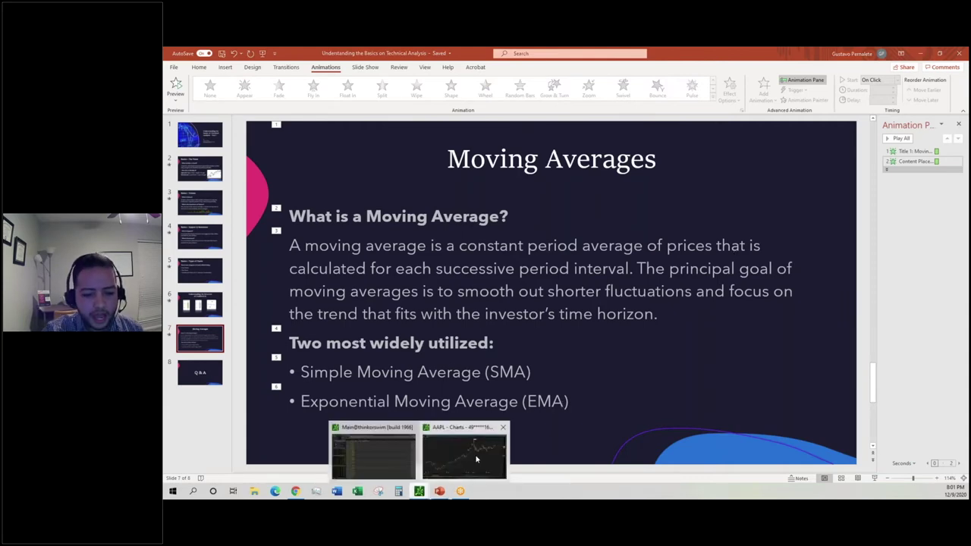
click(477, 459)
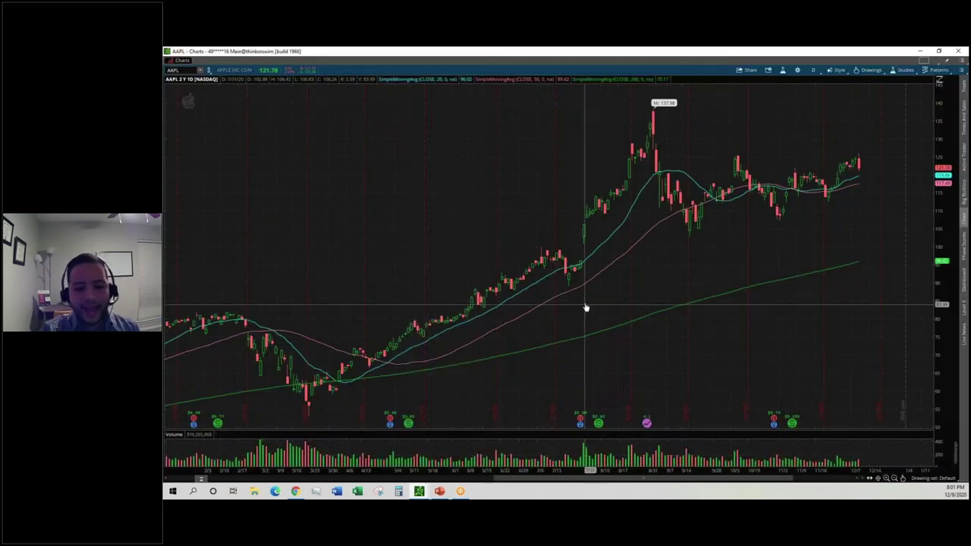
- Remove the 20 and 200-period simple moving averages from the chart, keeping only the 50-period one
click(783, 70)
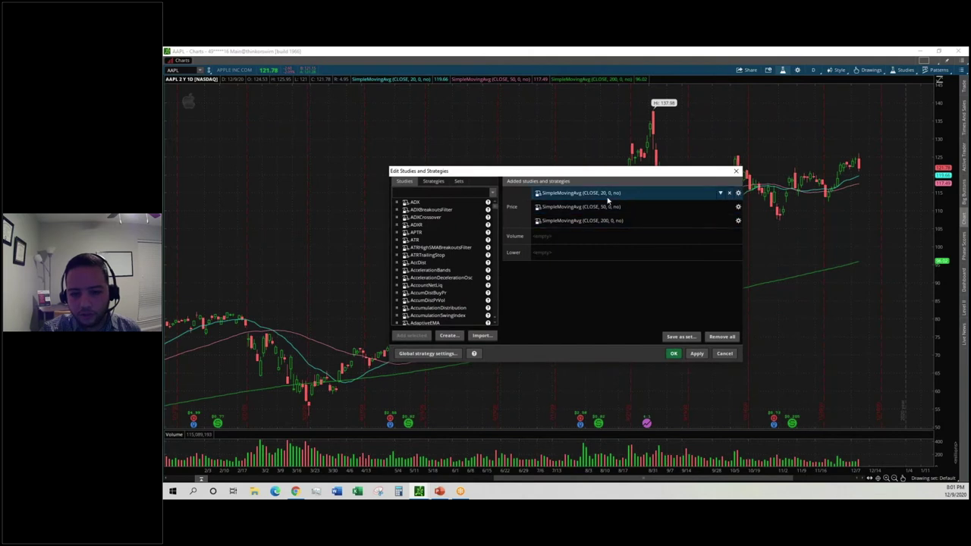
click(729, 194)
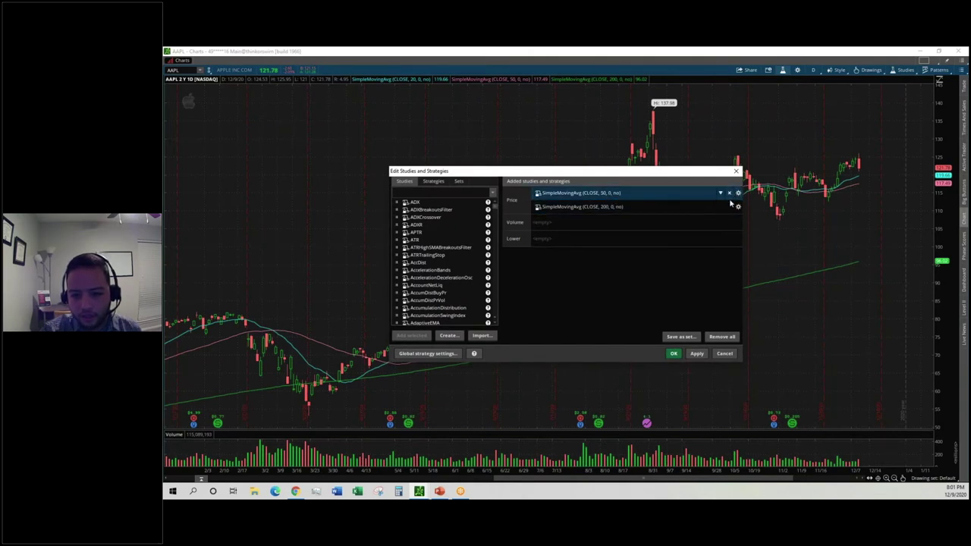
click(729, 207)
click(695, 354)
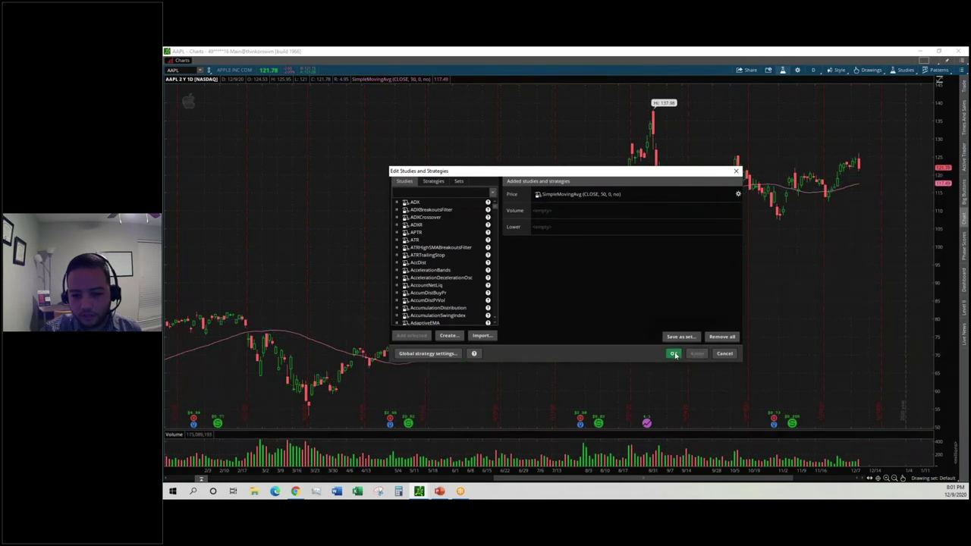
click(674, 354)
- Add an exponential moving average study with length 50 alongside the 50-period simple moving average, and apply it to the AAPL chart
drag(757, 319, 685, 319)
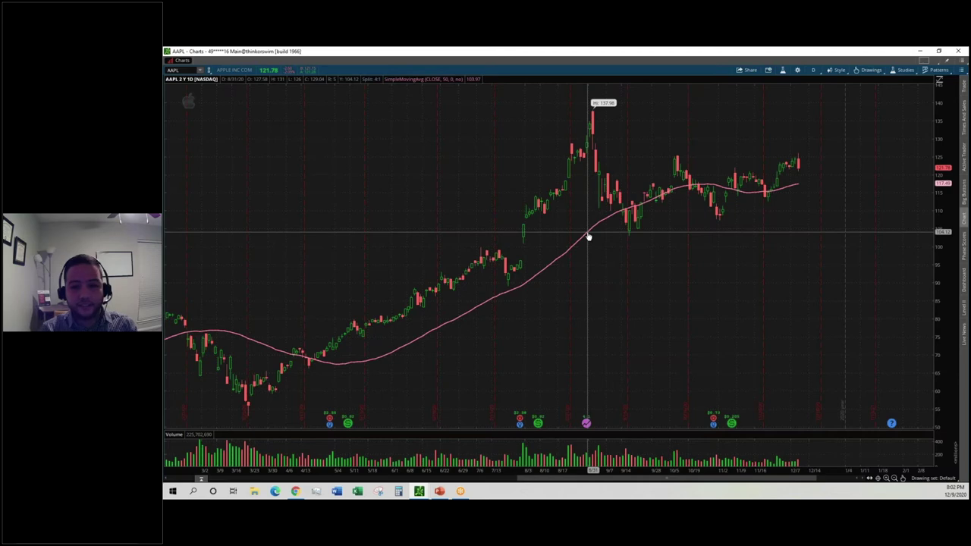
click(784, 70)
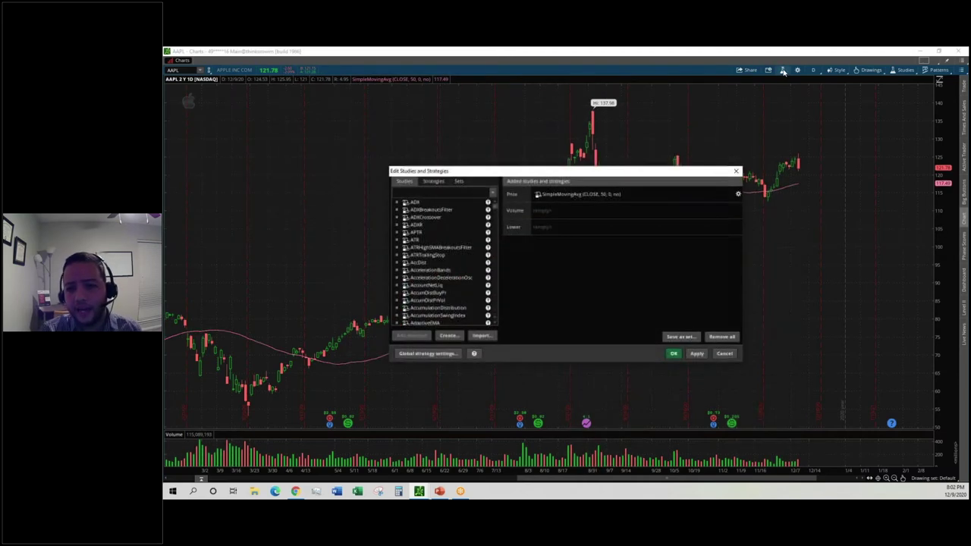
text(expo)
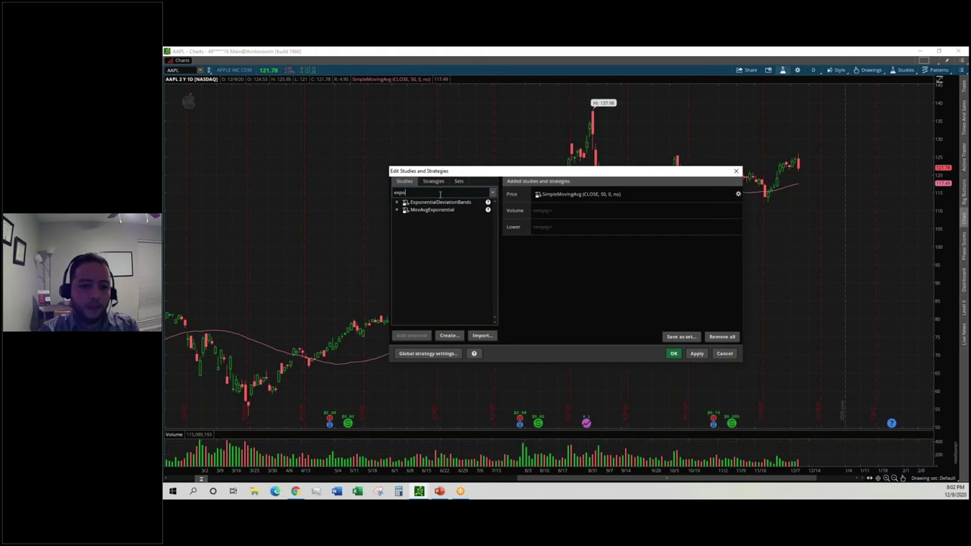
double_click(442, 210)
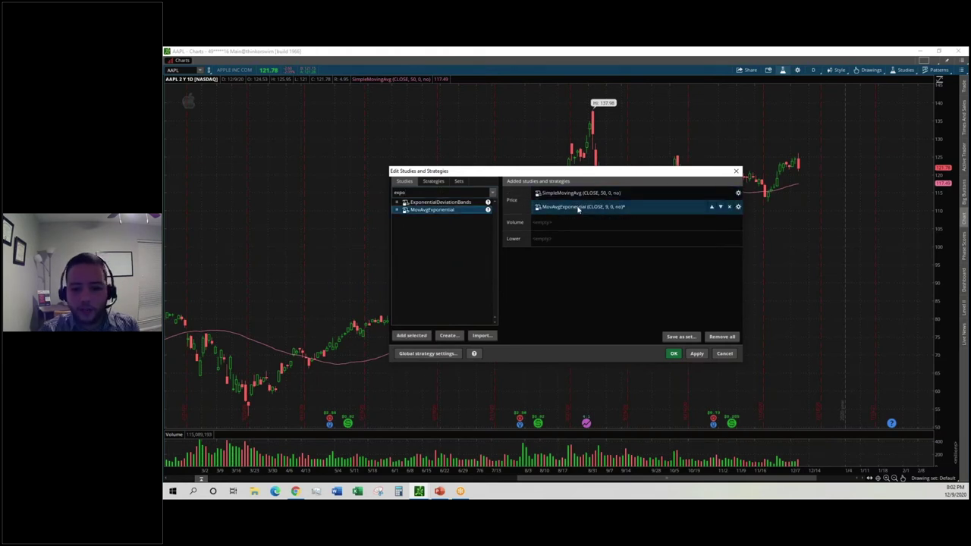
click(738, 207)
click(571, 196)
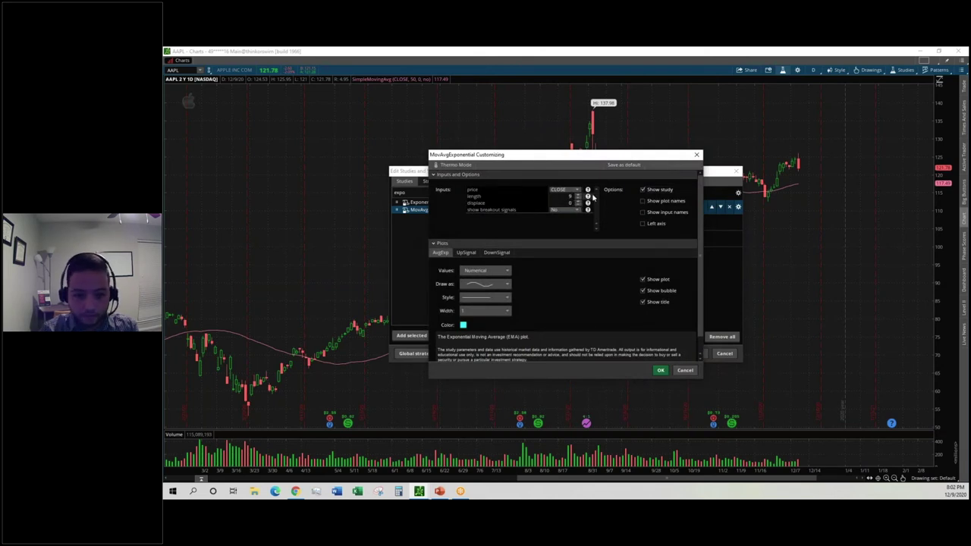
double_click(570, 197)
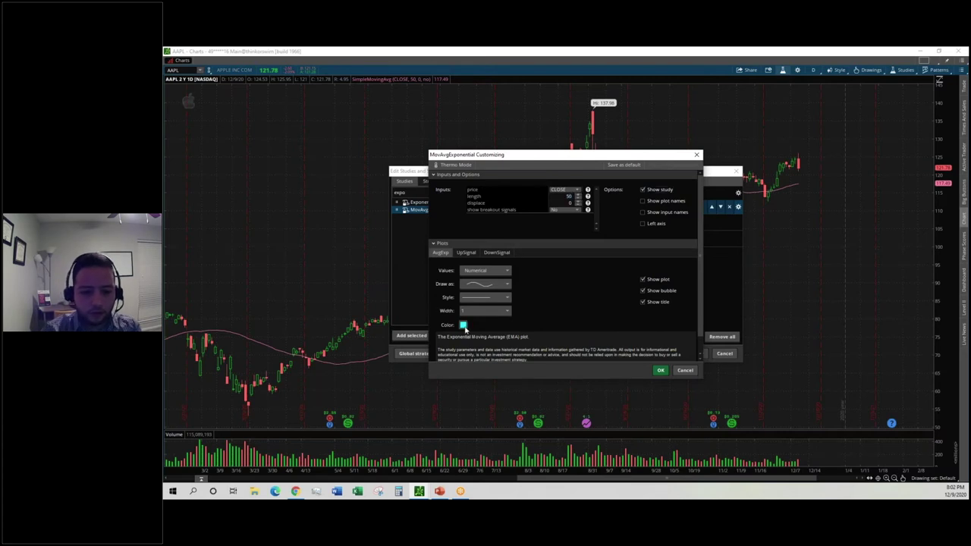
click(663, 369)
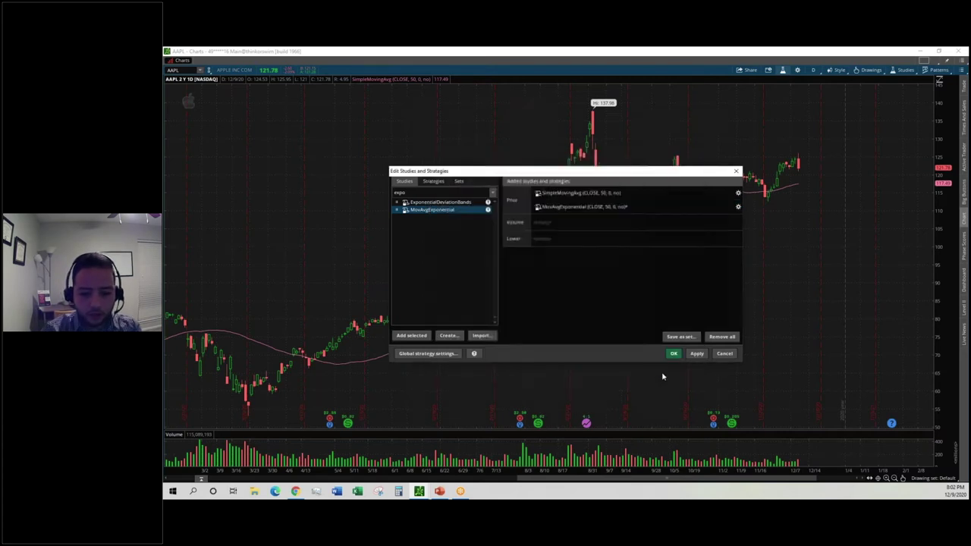
click(695, 354)
click(673, 353)
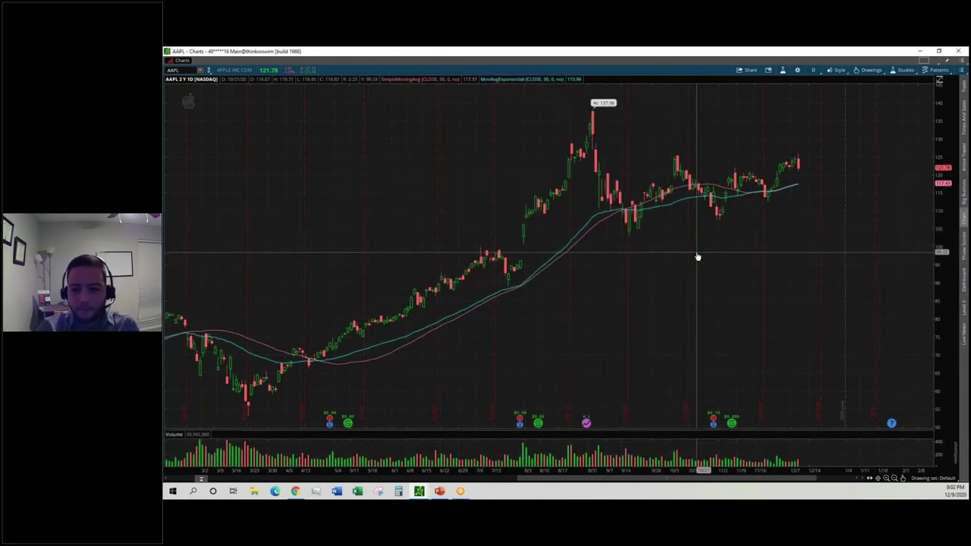
- Mark the late-April crossover and the gaps between the averages in red, circle the mid-September dip, and clear the marks
drag(665, 251, 689, 249)
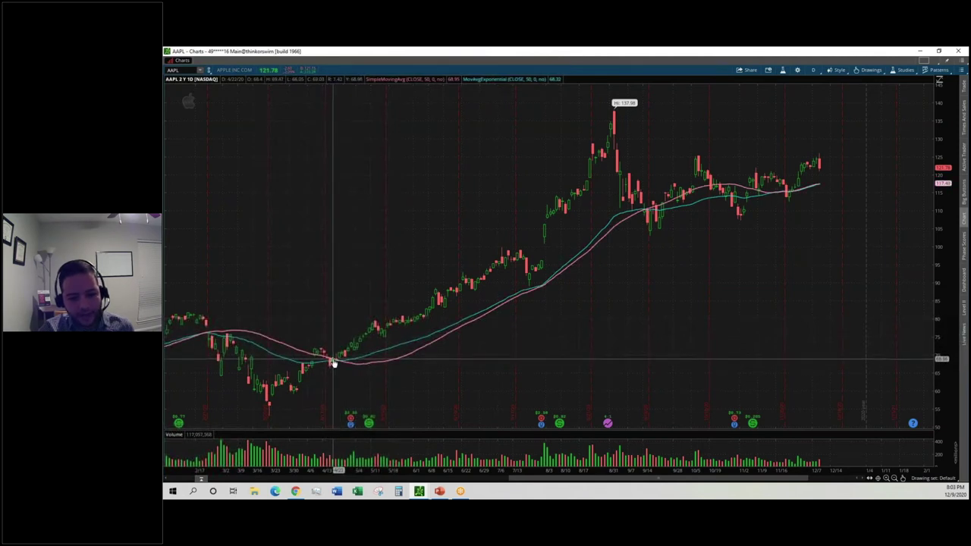
drag(334, 358, 366, 323)
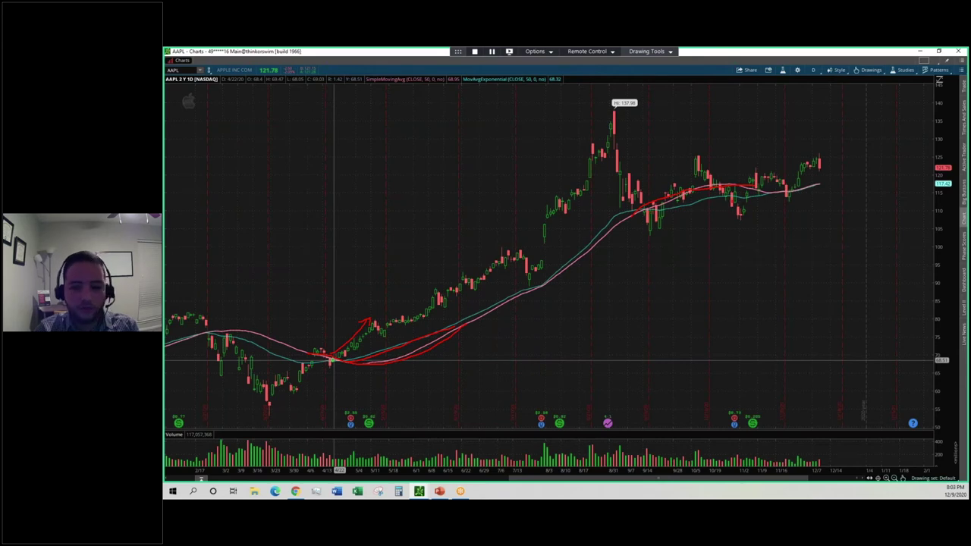
key(Escape)
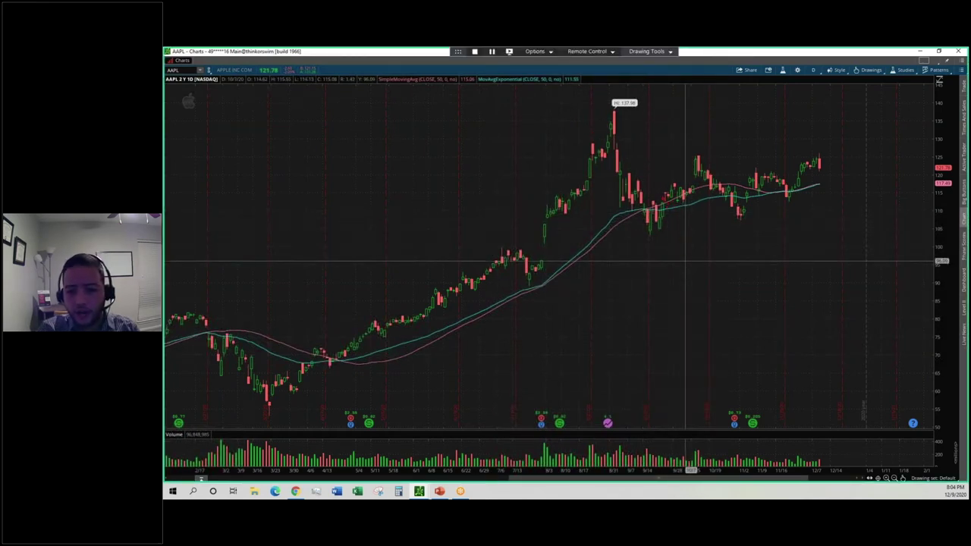
mouse_move(645, 196)
mouse_down()
mouse_move(641, 232)
mouse_move(675, 226)
mouse_move(653, 195)
mouse_up()
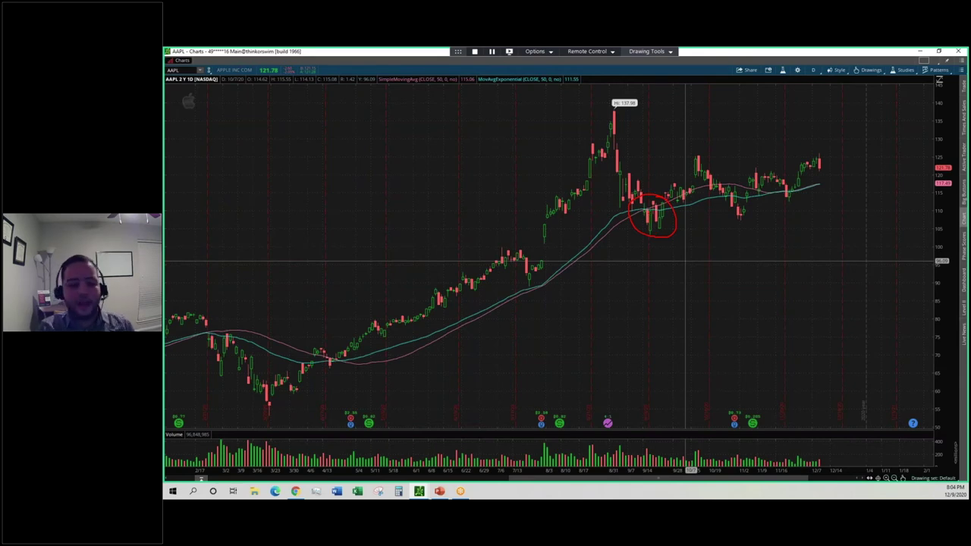
key(Escape)
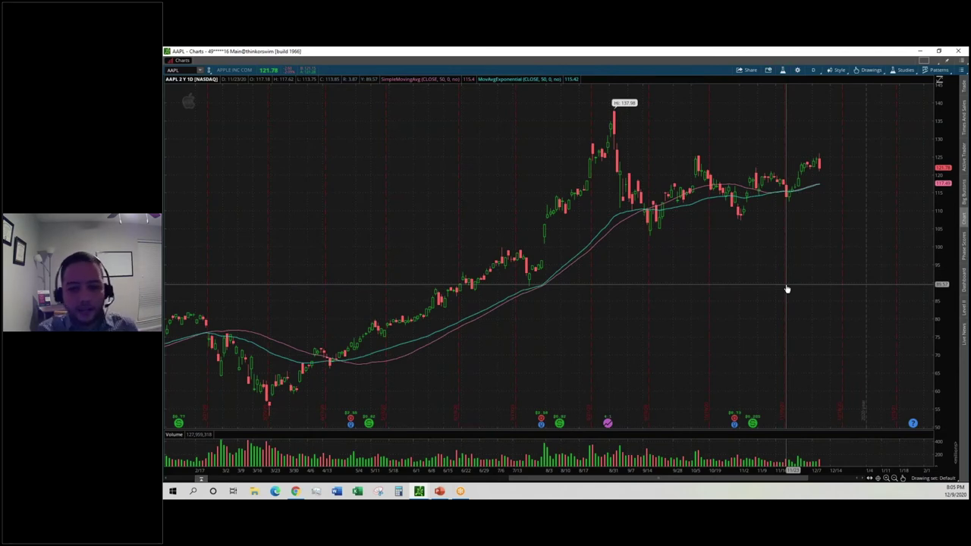
- Search the studies for "expo" and add two more MovAvgExponential studies to the price chart
click(783, 70)
click(738, 193)
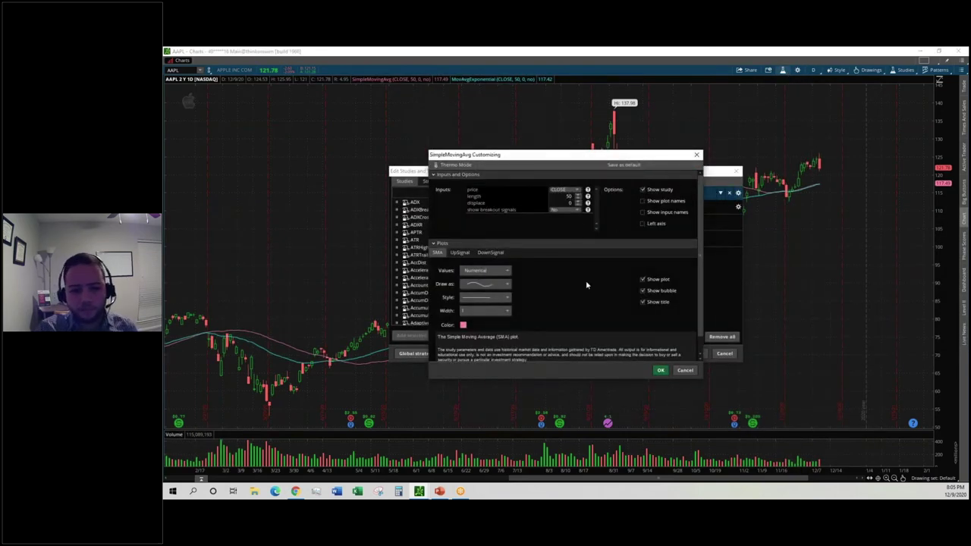
click(697, 156)
click(456, 192)
text(expo)
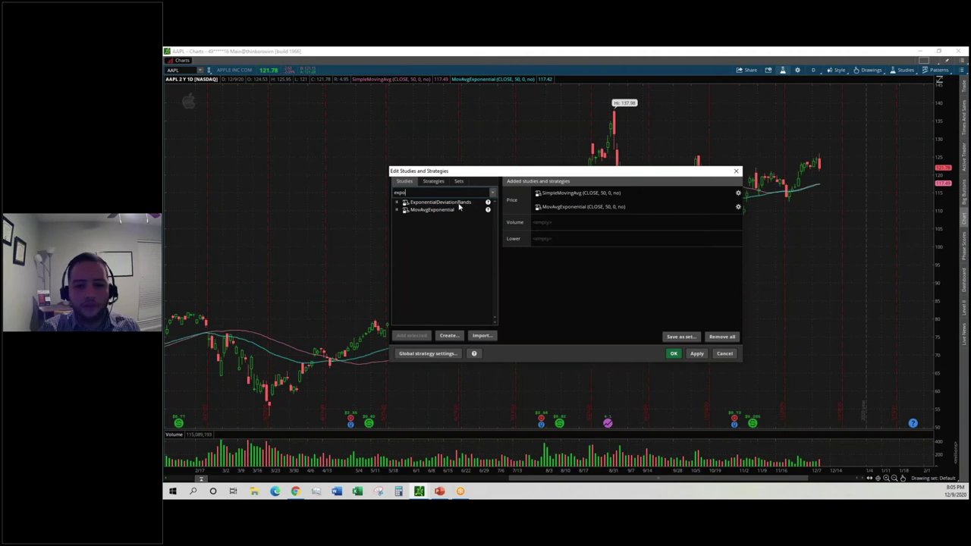
double_click(443, 210)
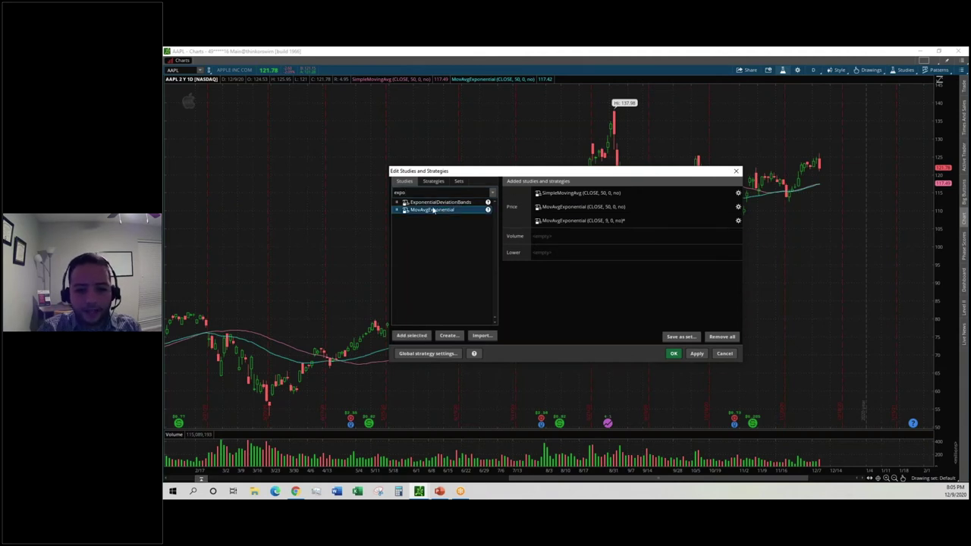
double_click(430, 213)
- Set the first newly added exponential moving average to length 13 with a yellow plot colour
click(632, 220)
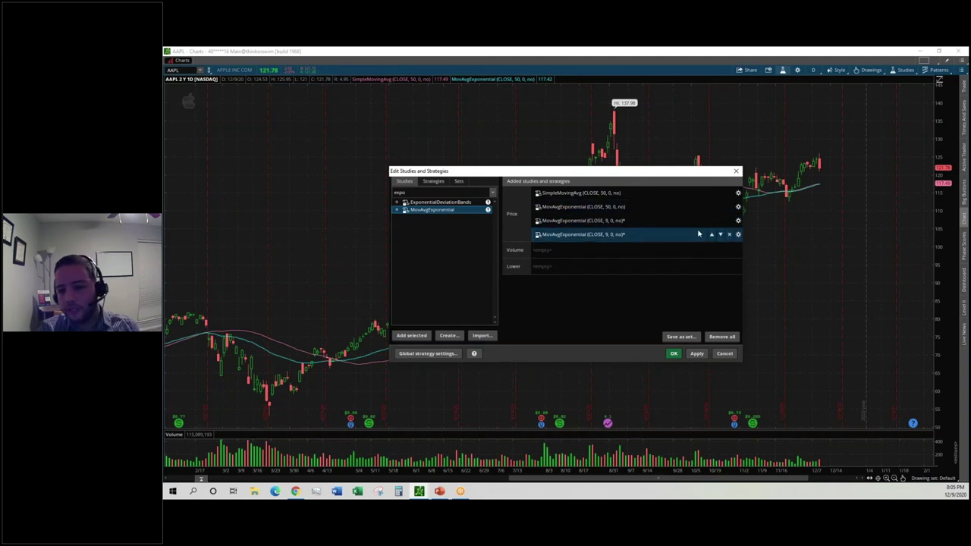
click(738, 221)
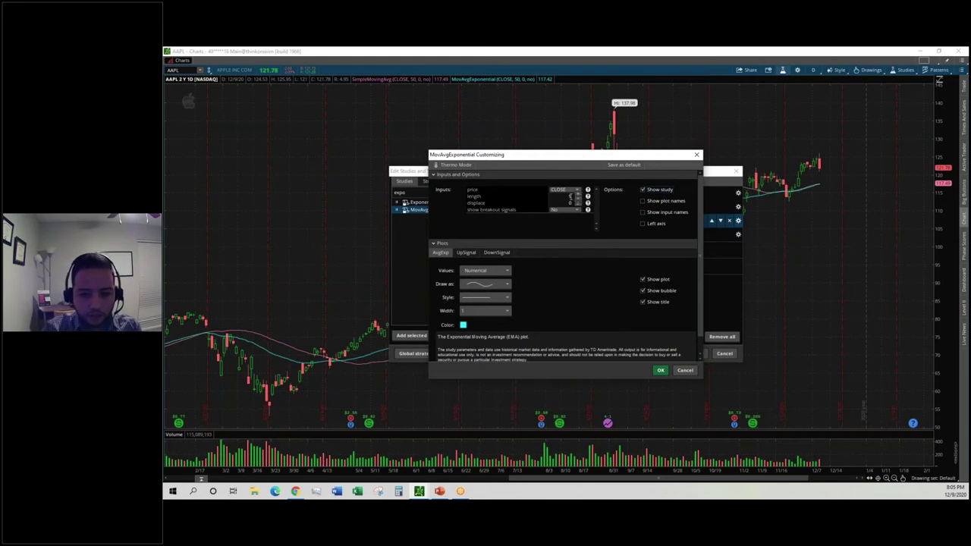
text(13)
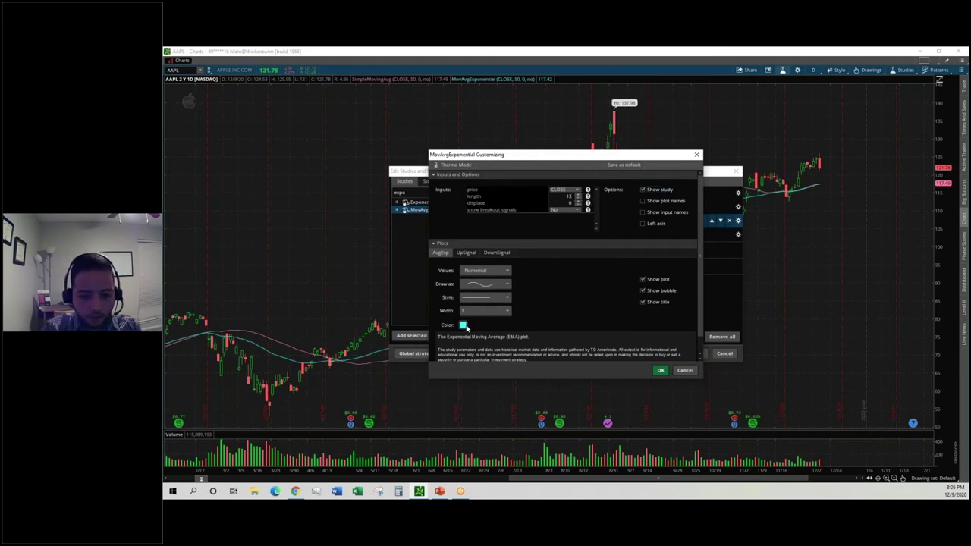
click(462, 325)
click(451, 348)
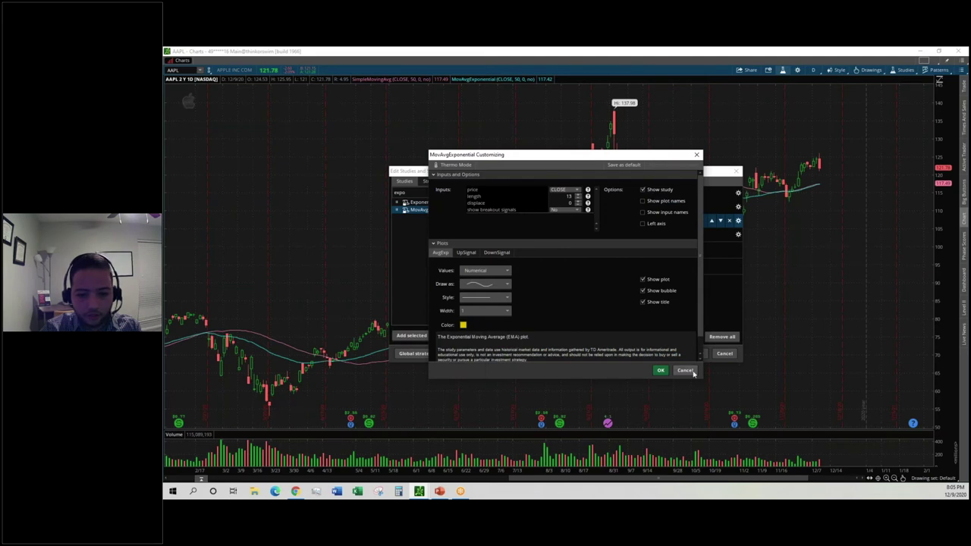
click(659, 370)
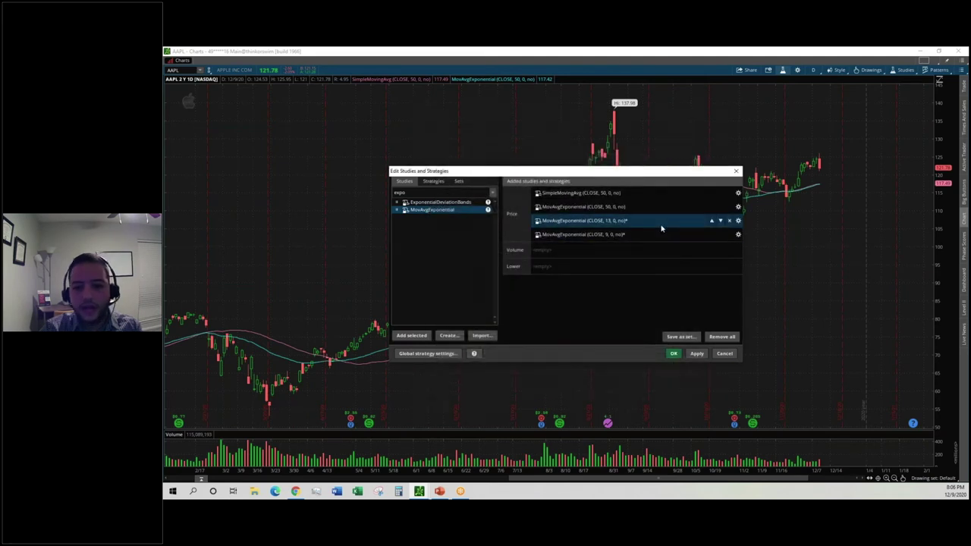
- Set the last exponential moving average to length 20 with a purple plot colour, and apply the studies to the chart
click(738, 234)
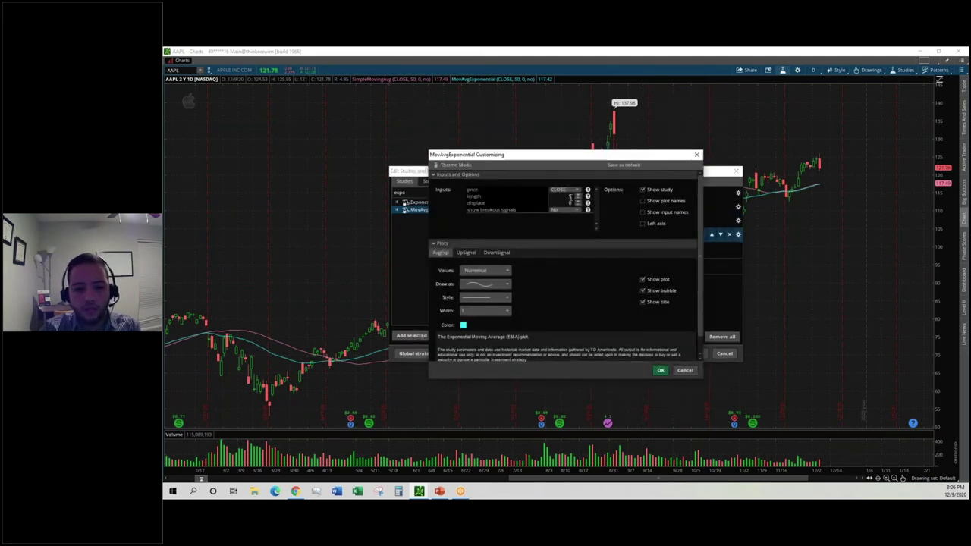
text(20)
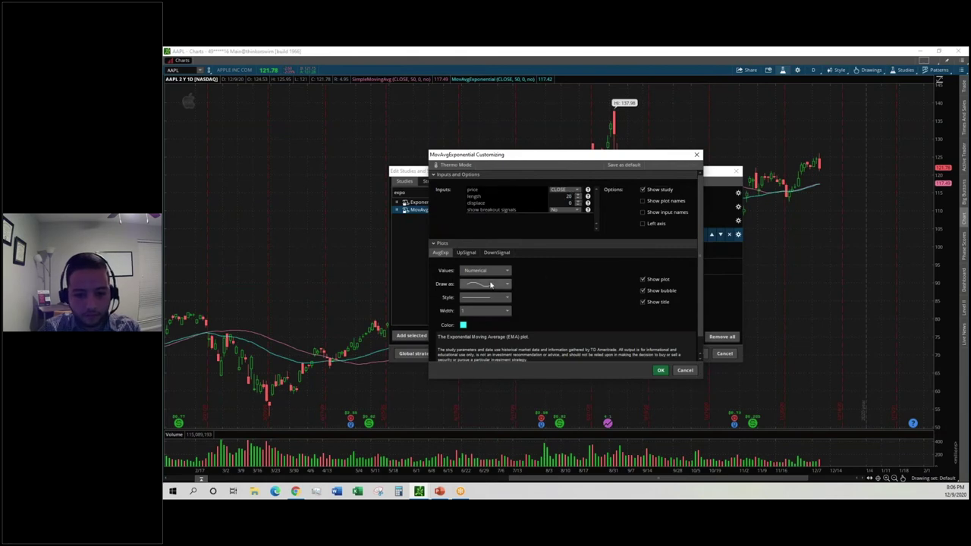
click(463, 325)
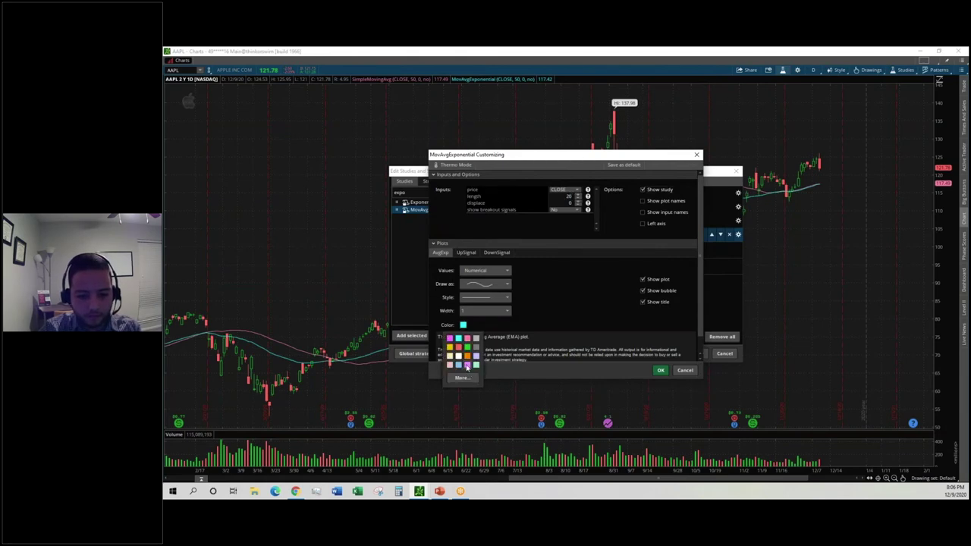
click(468, 365)
click(661, 370)
click(675, 354)
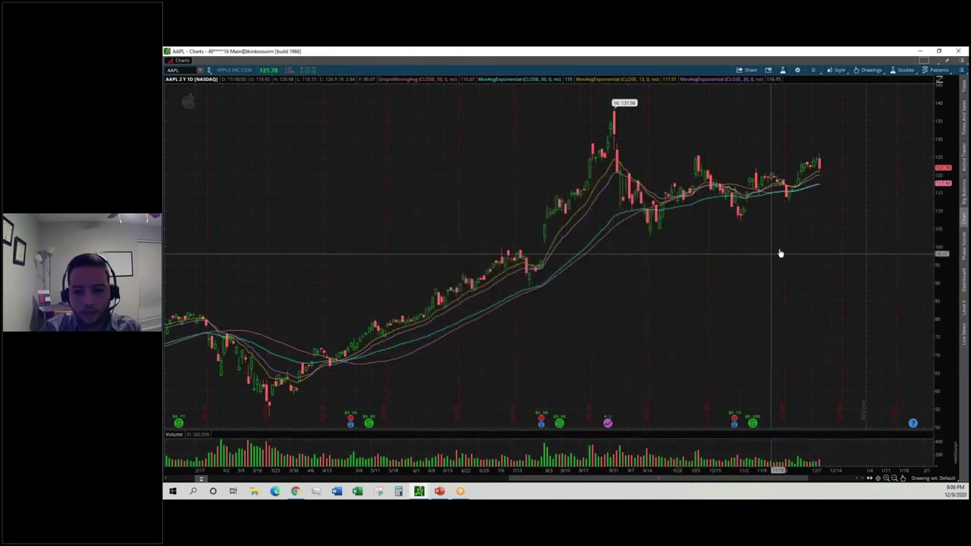
- Circle the late-July price dip toward the 50-period averages in red on the AAPL chart, and clear the mark
drag(772, 233, 689, 230)
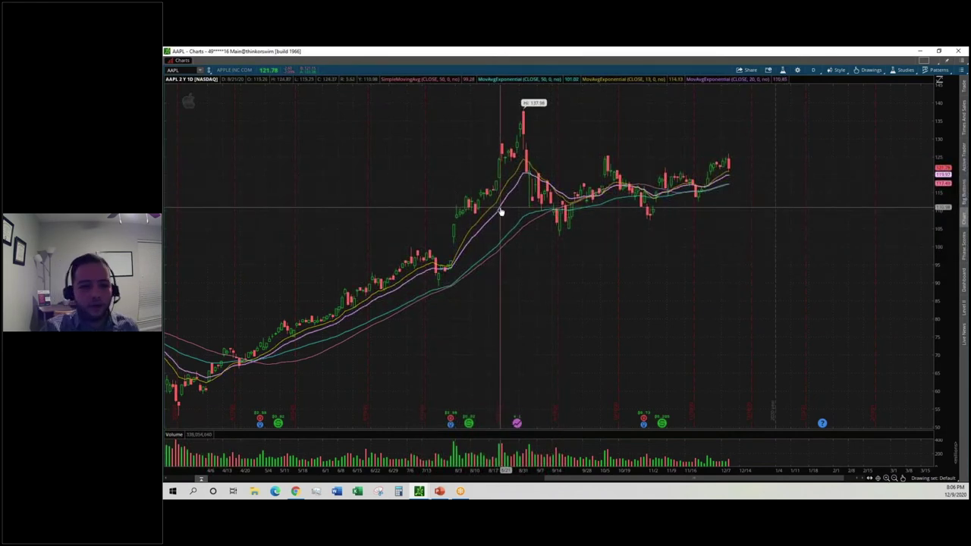
drag(484, 317, 553, 301)
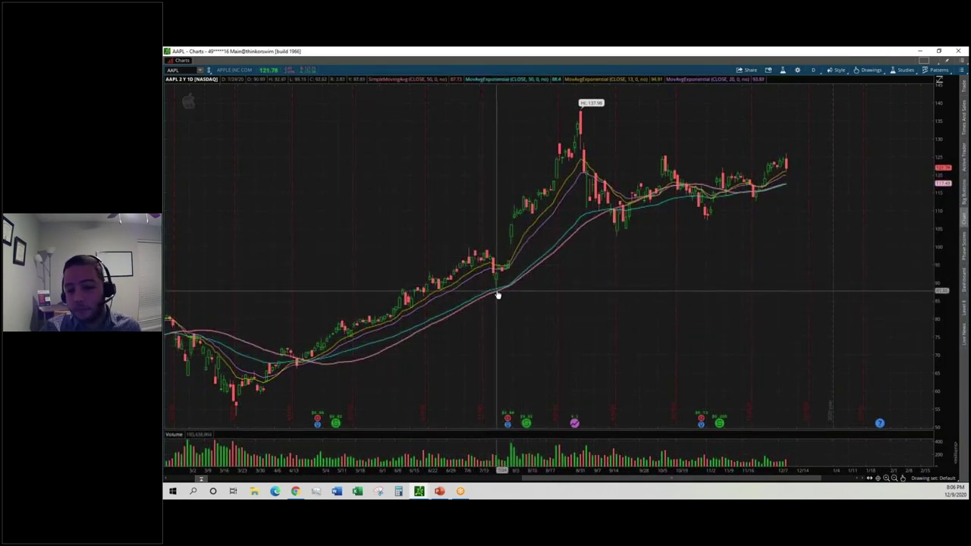
mouse_move(511, 258)
mouse_down()
mouse_move(474, 244)
mouse_move(529, 302)
mouse_move(481, 225)
mouse_up()
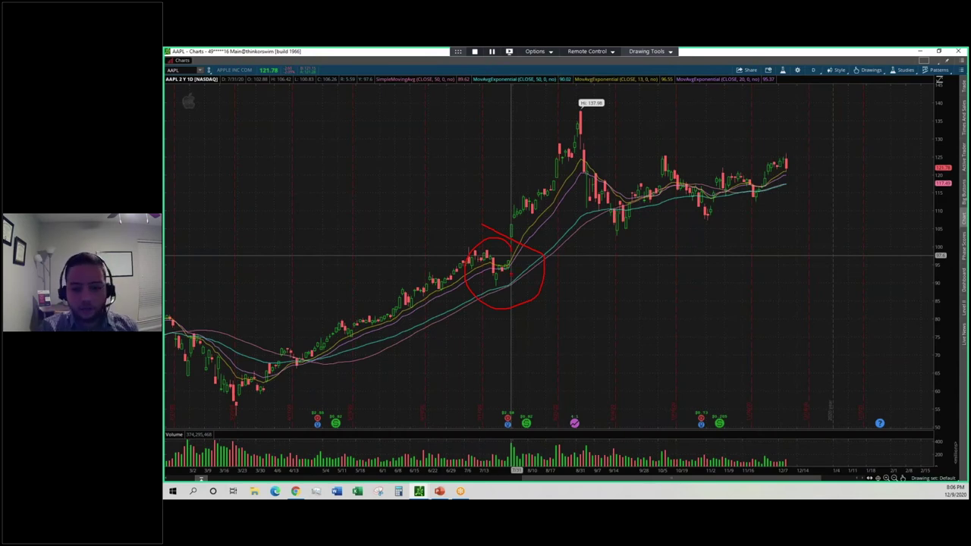
key(Delete)
drag(776, 293, 762, 289)
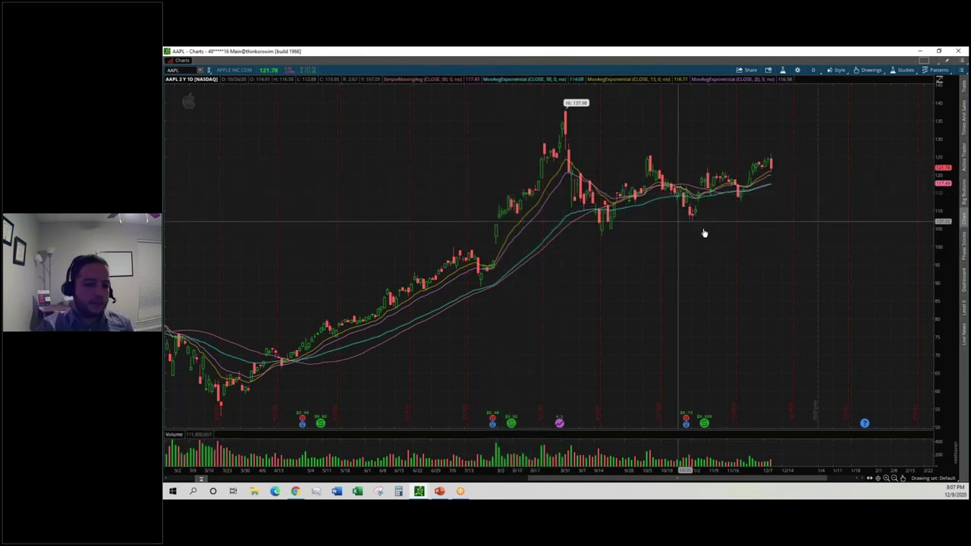
drag(780, 245, 841, 235)
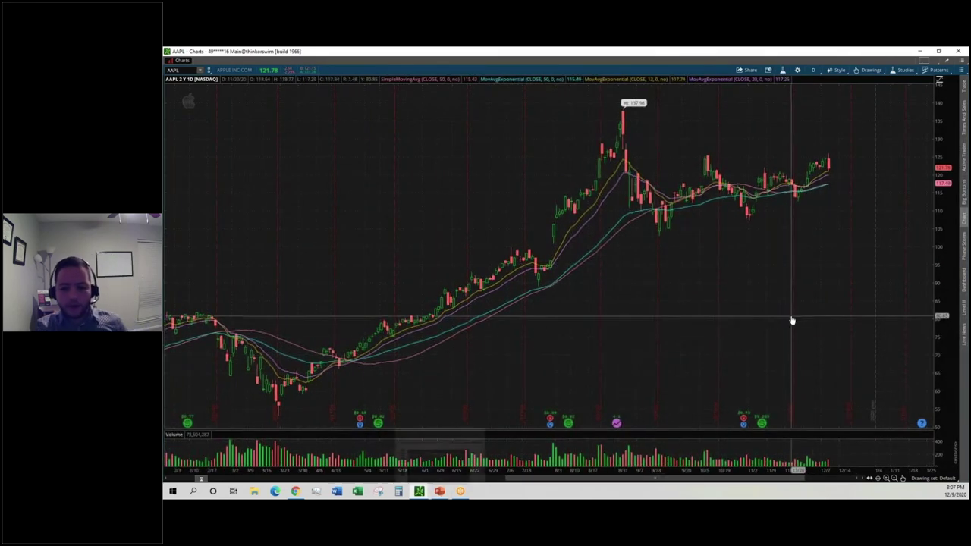
- Check the Moving Averages slide in PowerPoint, and go back to the AAPL chart in thinkorswim
click(440, 491)
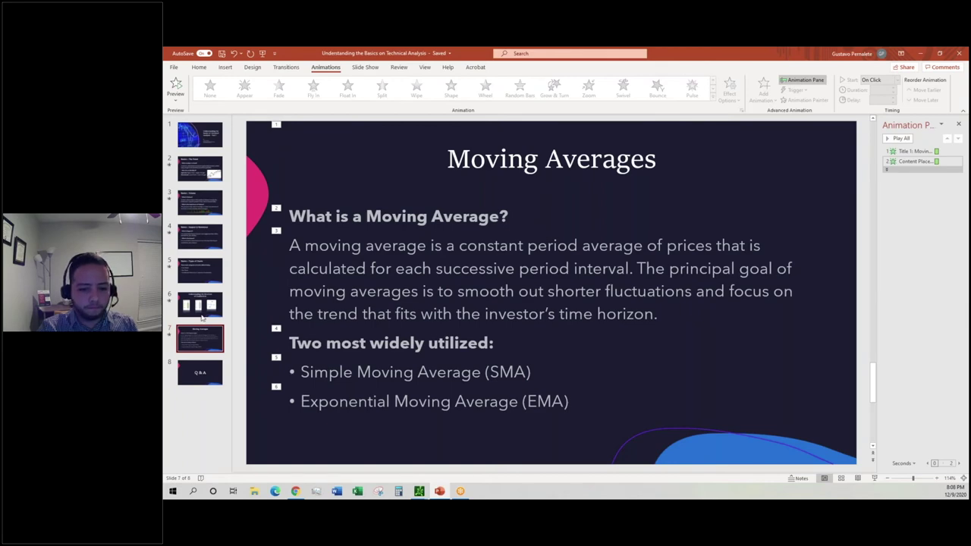
mouse_move(419, 491)
click(454, 470)
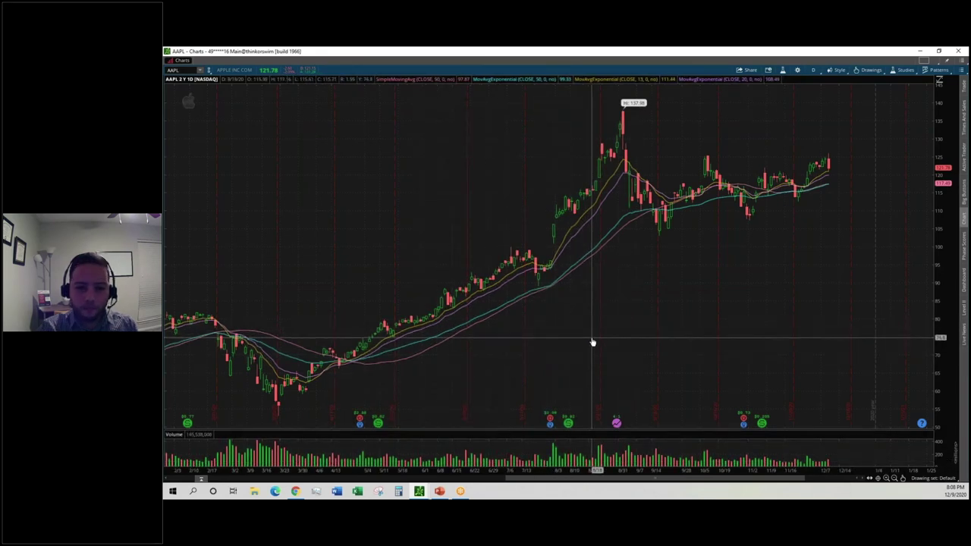
drag(593, 342, 614, 340)
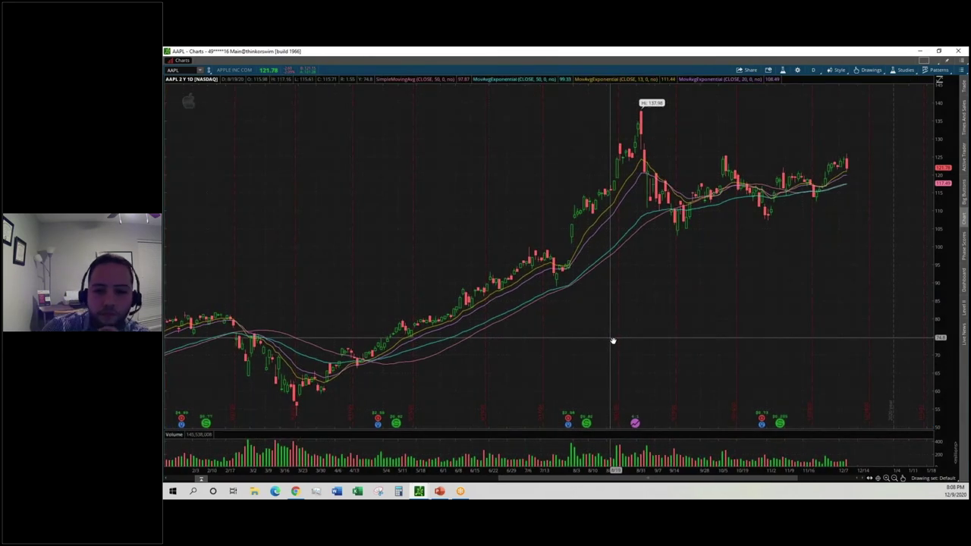
- Set the simple moving average study's length to 200 and apply the change to the AAPL chart
click(784, 72)
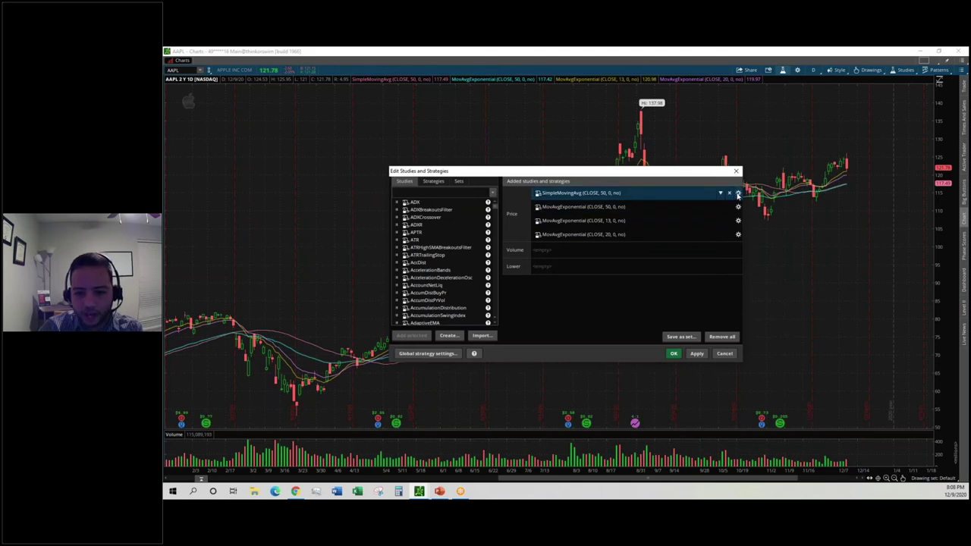
click(738, 193)
click(569, 195)
text(20)
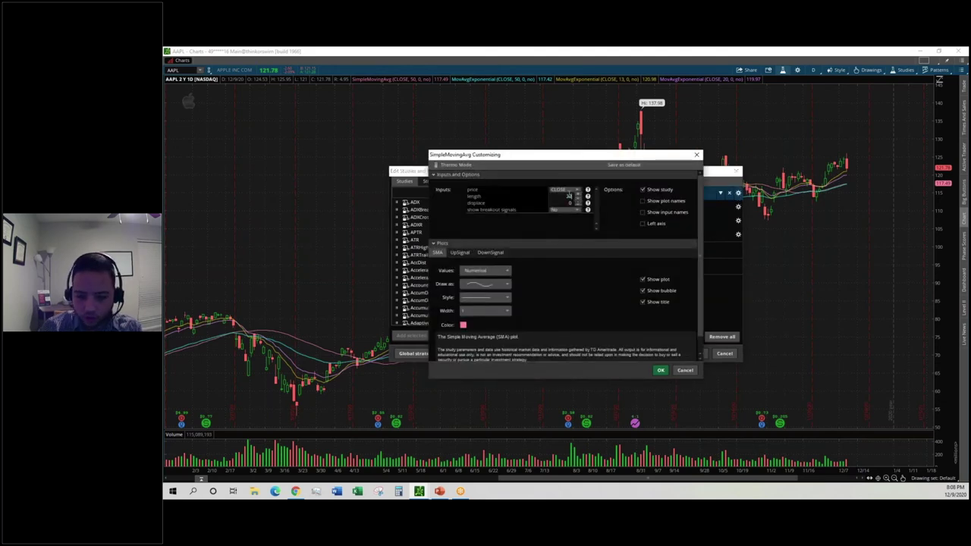
text(0)
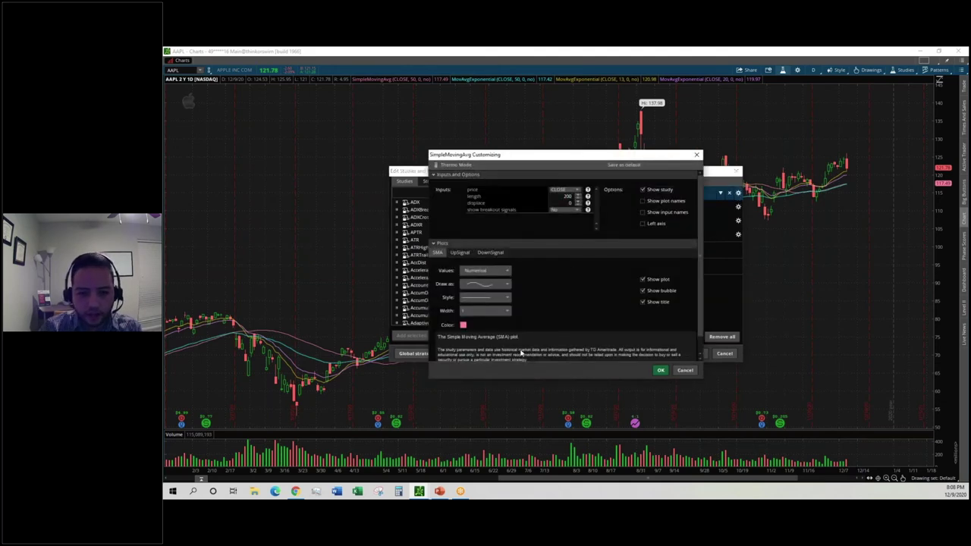
click(661, 371)
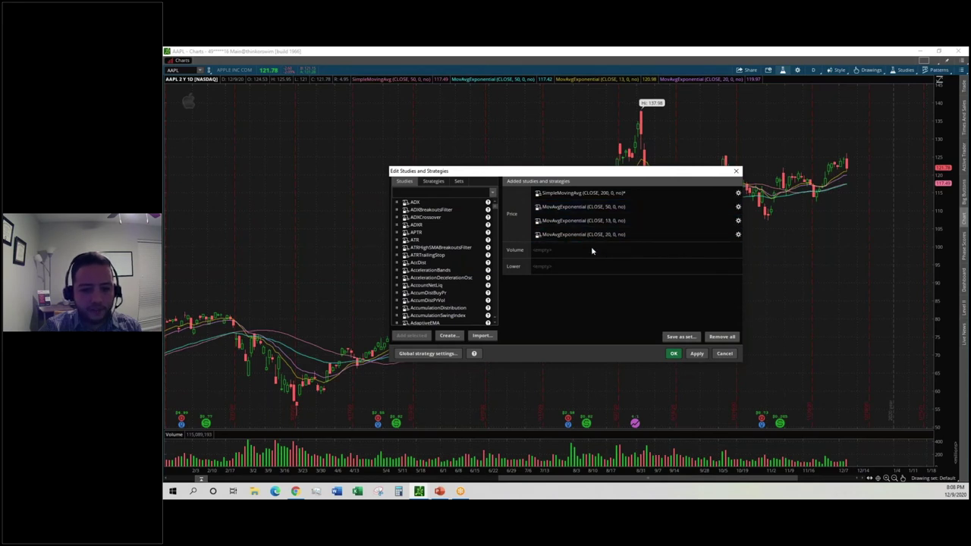
click(696, 353)
click(673, 353)
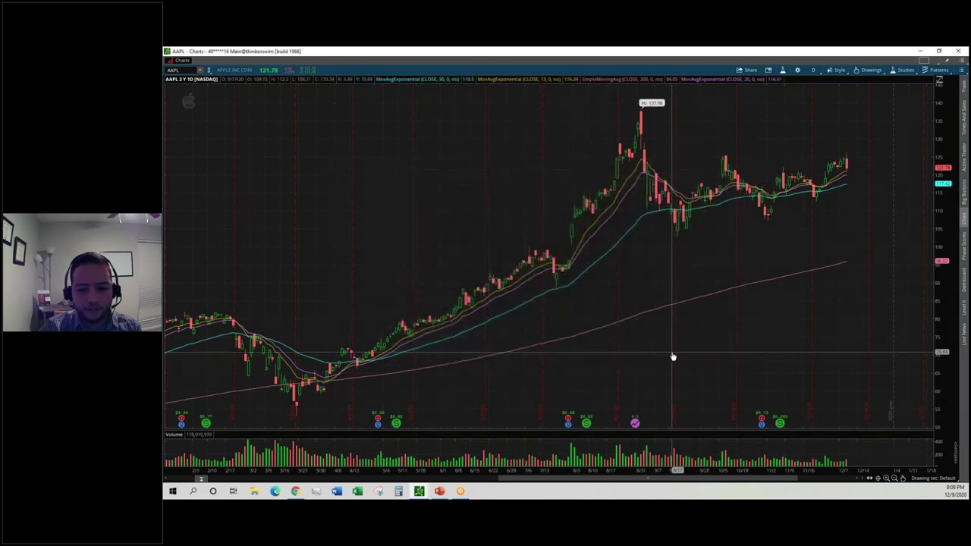
- Change the AAPL chart's time frame to one year of daily candles
click(813, 70)
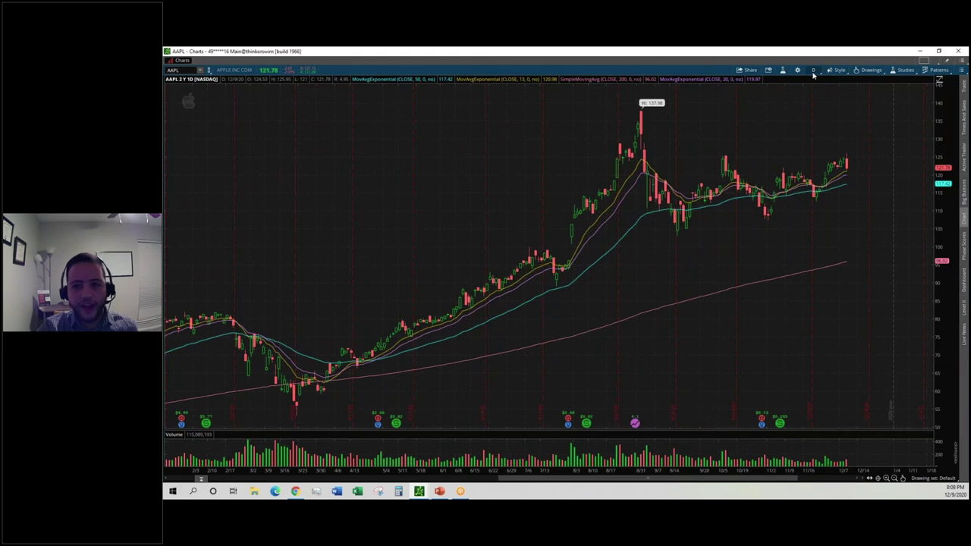
click(783, 145)
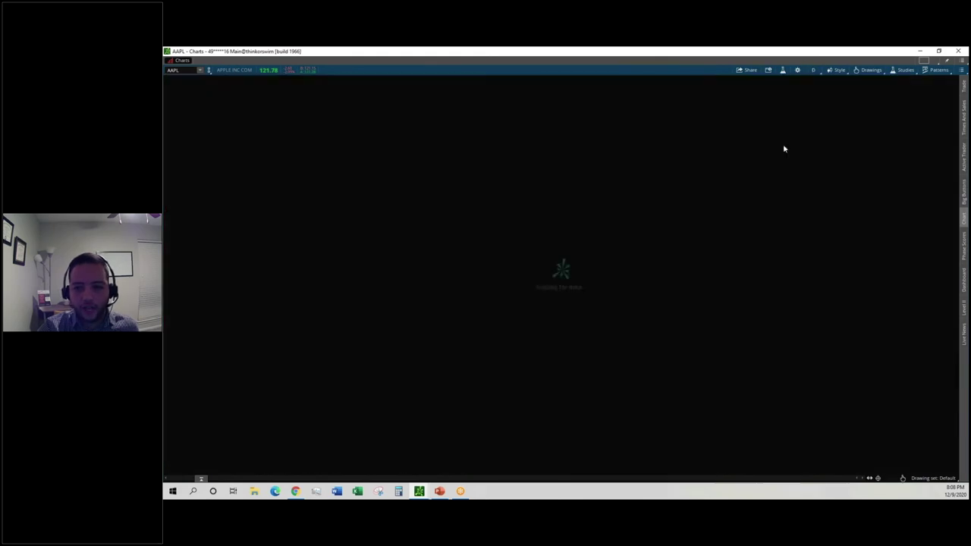
drag(809, 217, 721, 216)
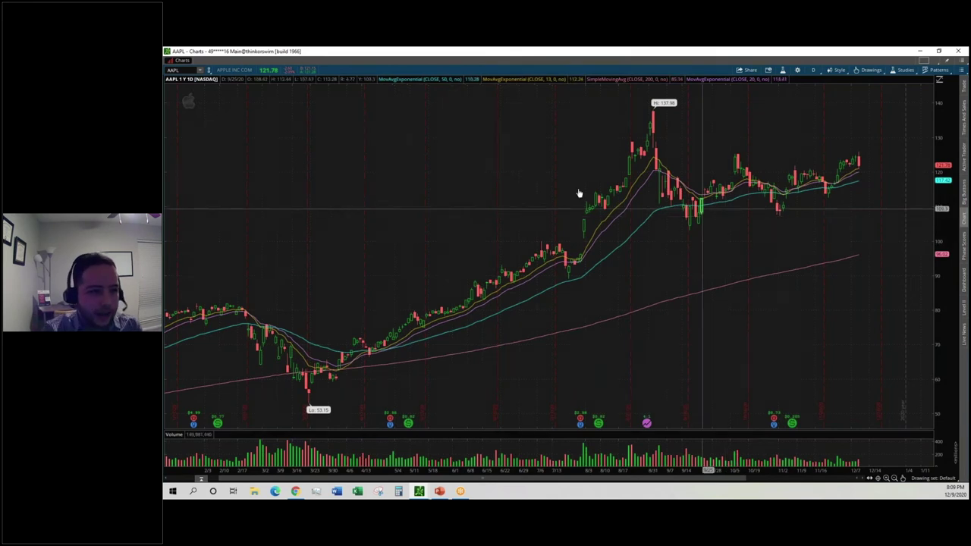
- Load the NVDA symbol in the chart and bring its recent price action into view
click(174, 70)
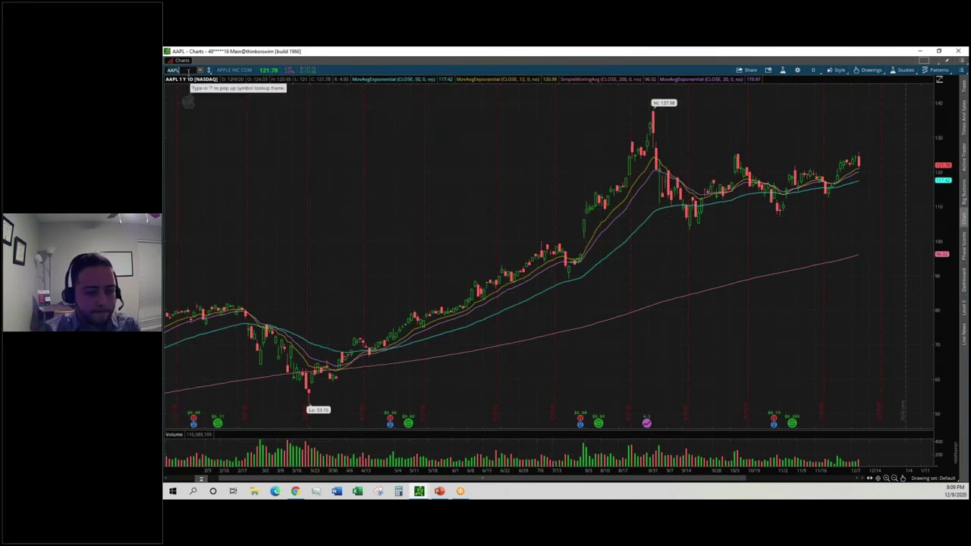
text(NVDA)
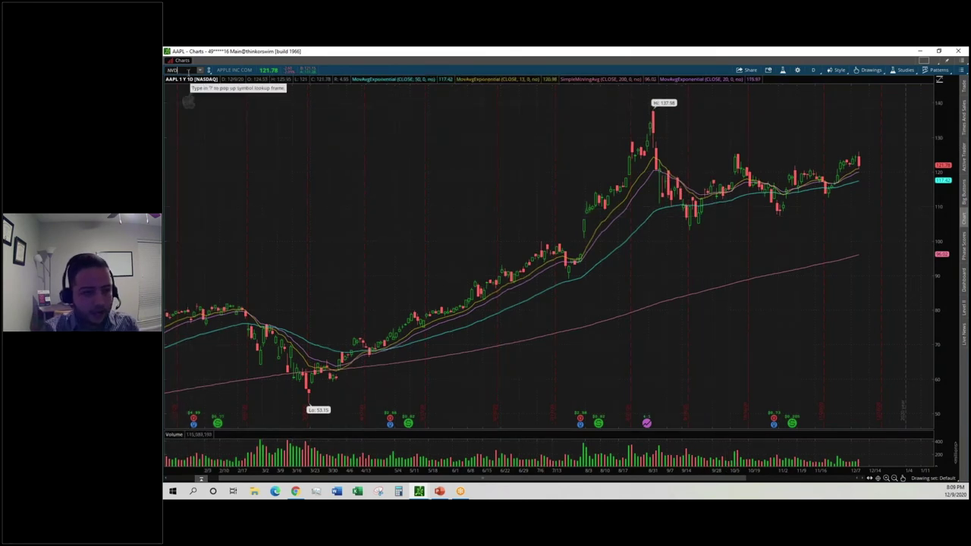
key(Return)
drag(746, 238, 718, 240)
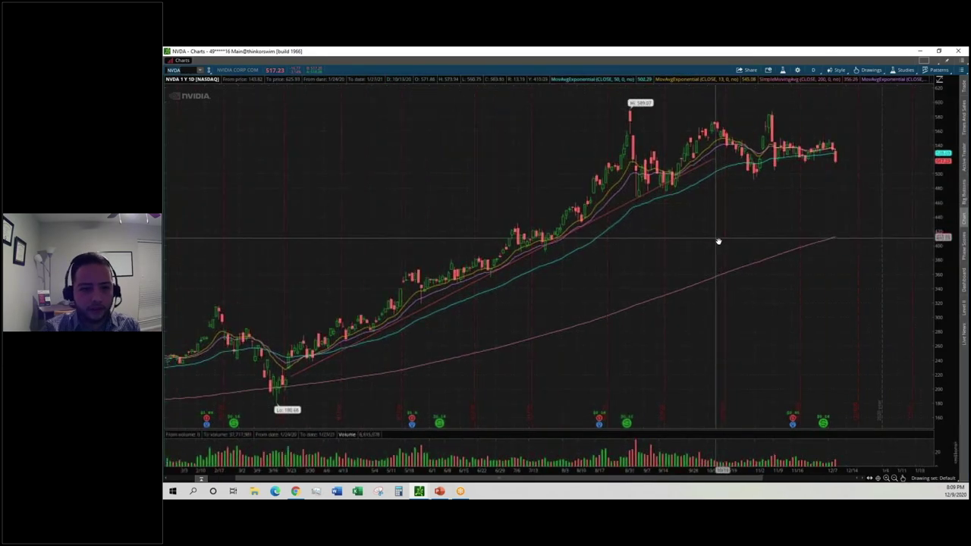
- Show NVDA as five days of 10-minute candles and examine how the moving averages follow price
click(815, 70)
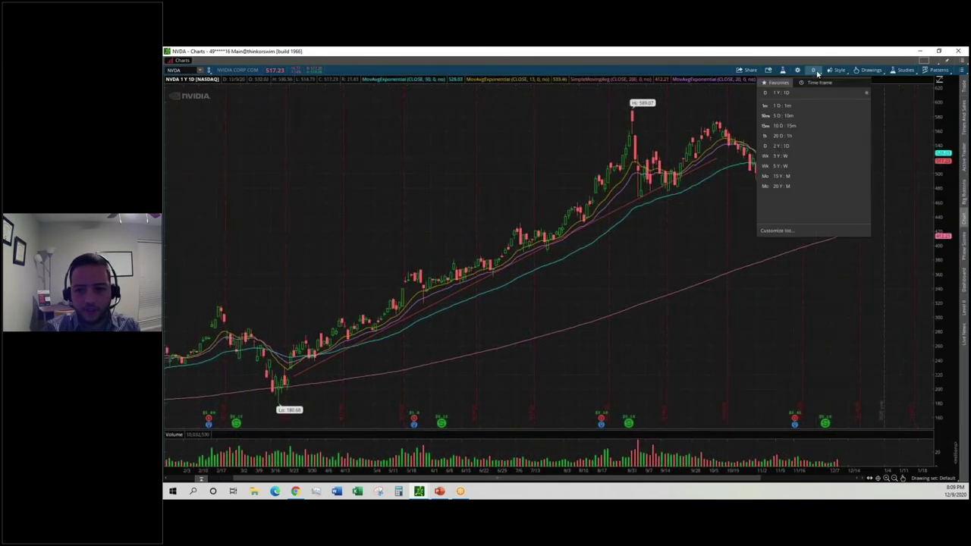
click(799, 119)
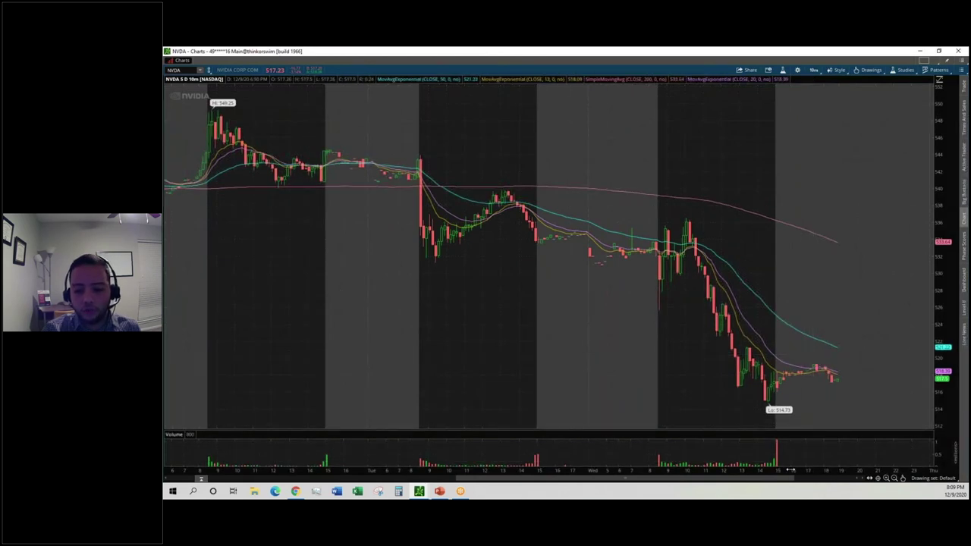
scroll(591, 341, down, 3)
mouse_move(591, 341)
mouse_down()
mouse_move(657, 341)
mouse_move(585, 334)
mouse_up()
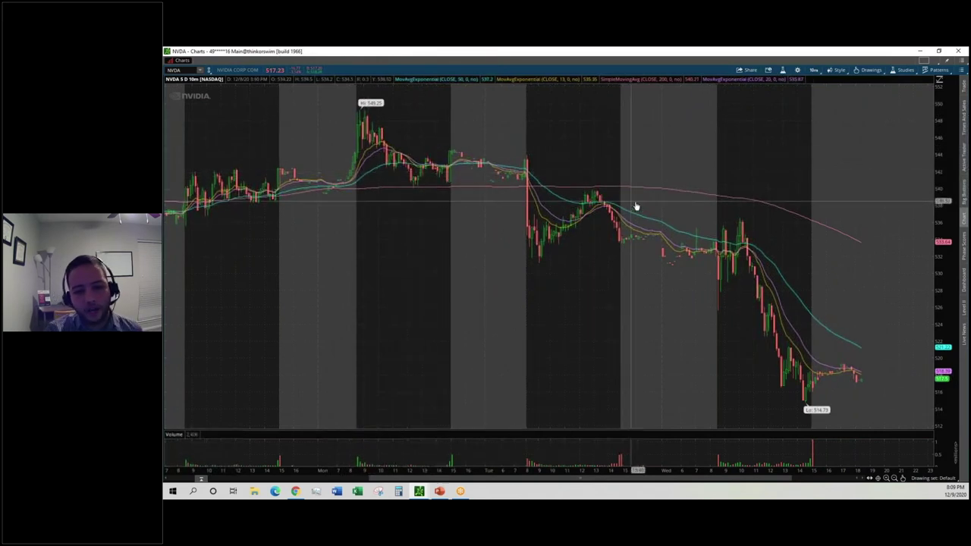
drag(724, 341, 675, 336)
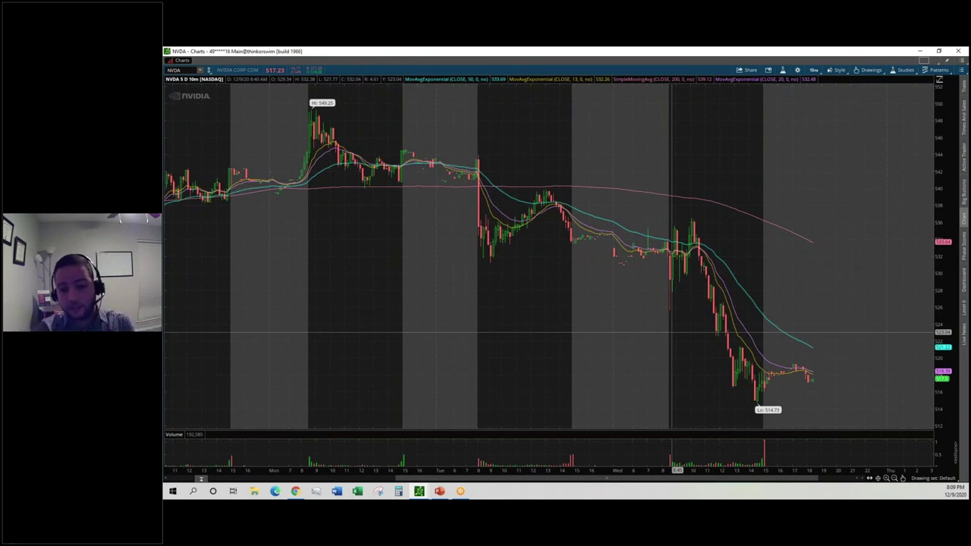
- Return the NVDA chart to one year of daily candles, circle the late-March rebound through the averages in red, and clear the mark
click(814, 69)
click(786, 137)
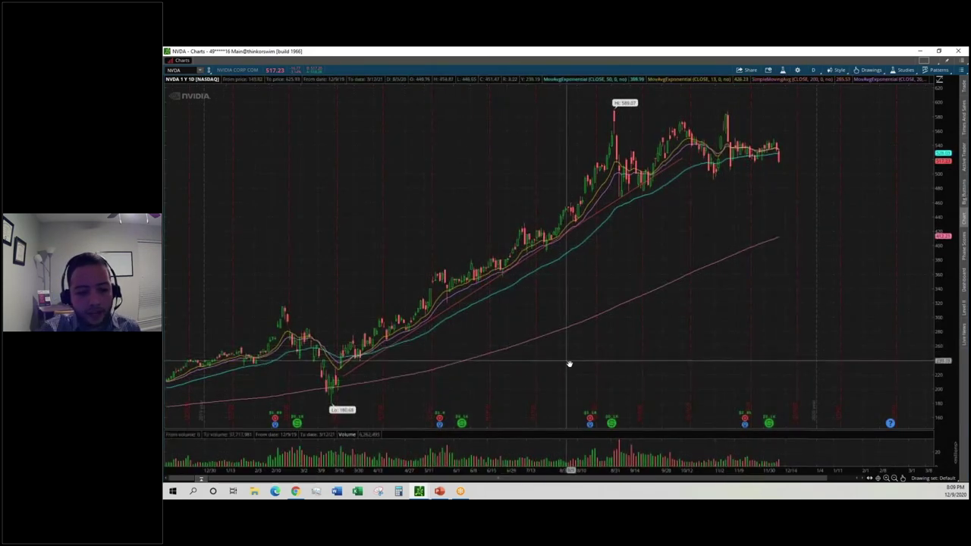
mouse_move(430, 362)
mouse_down()
mouse_move(430, 347)
mouse_move(418, 362)
mouse_move(439, 352)
mouse_up()
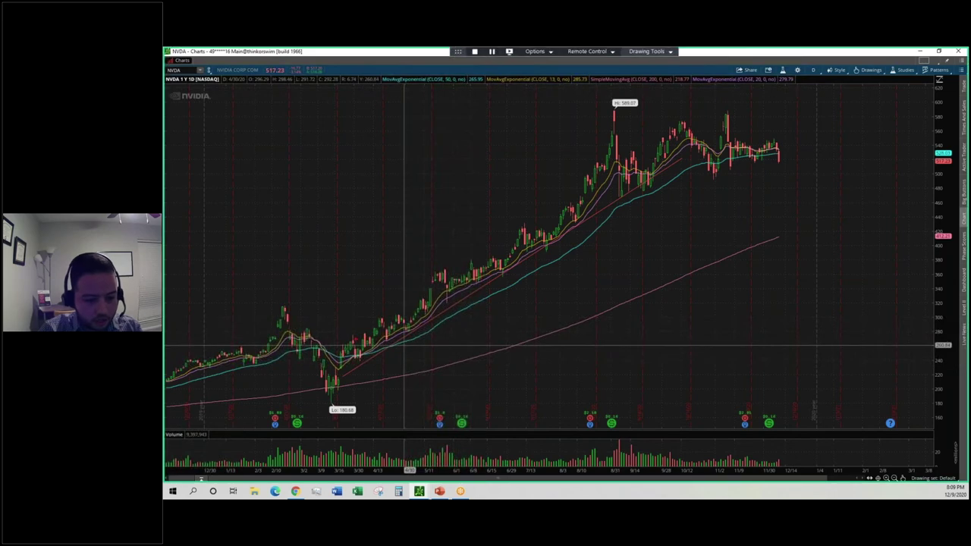
mouse_move(363, 329)
mouse_down()
mouse_move(320, 346)
mouse_move(378, 385)
mouse_move(363, 339)
mouse_move(358, 355)
mouse_up()
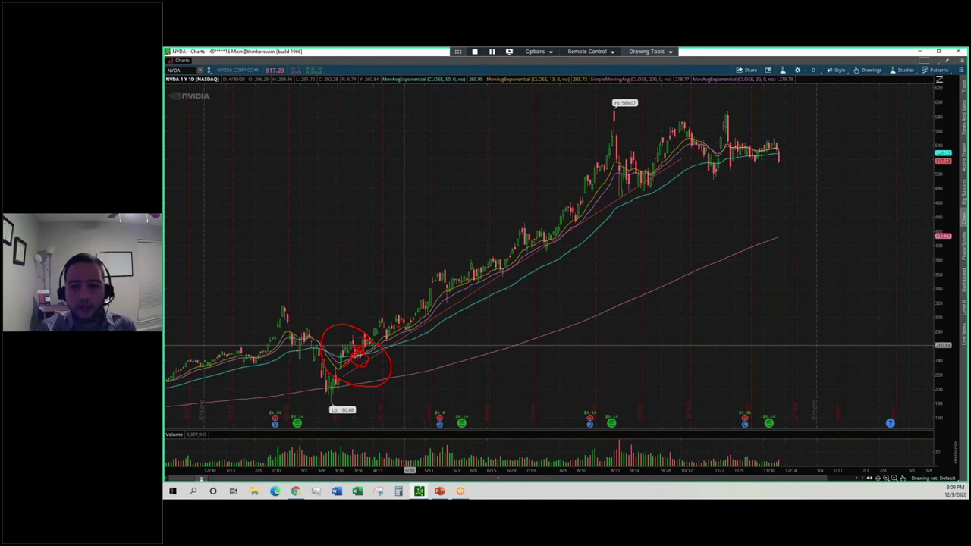
key(Escape)
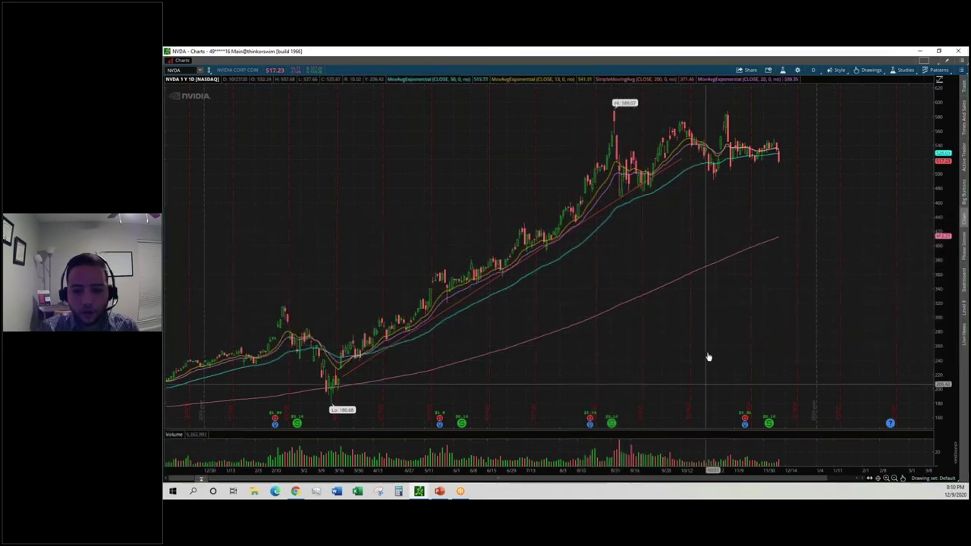
- Show NVDA as one day of 1-minute candles and rescale its price and time axes to examine the whole trading session
click(813, 70)
click(791, 133)
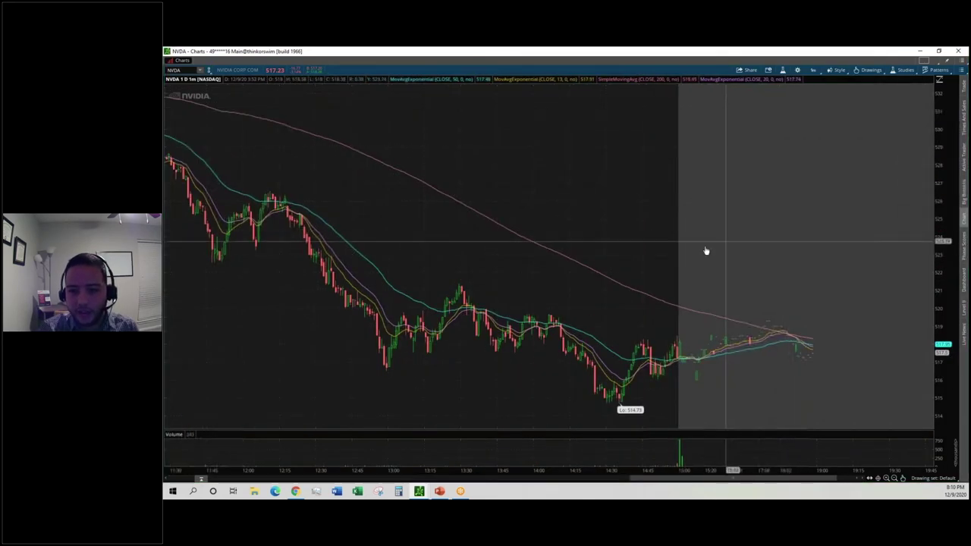
drag(586, 287, 719, 198)
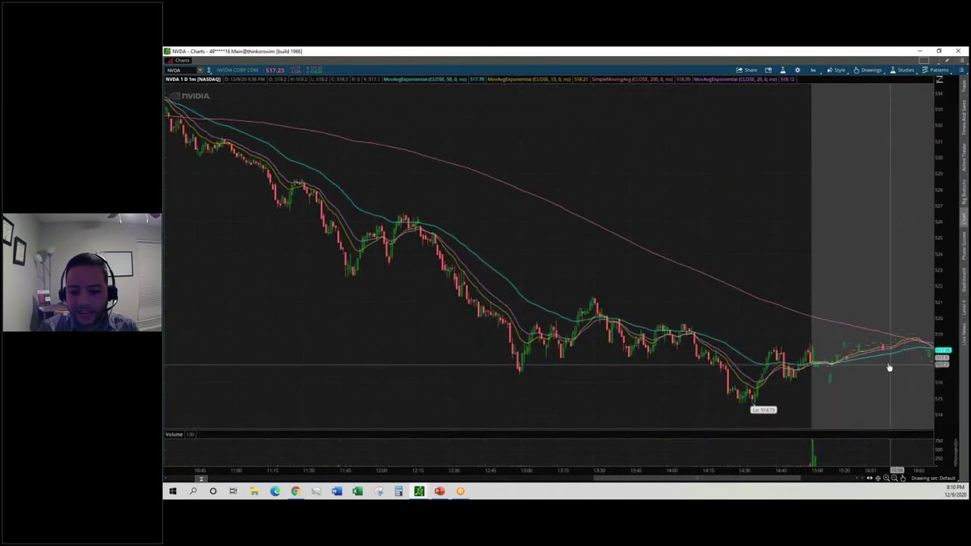
drag(947, 238, 947, 258)
mouse_move(827, 467)
mouse_down()
mouse_move(900, 466)
mouse_move(848, 466)
mouse_up()
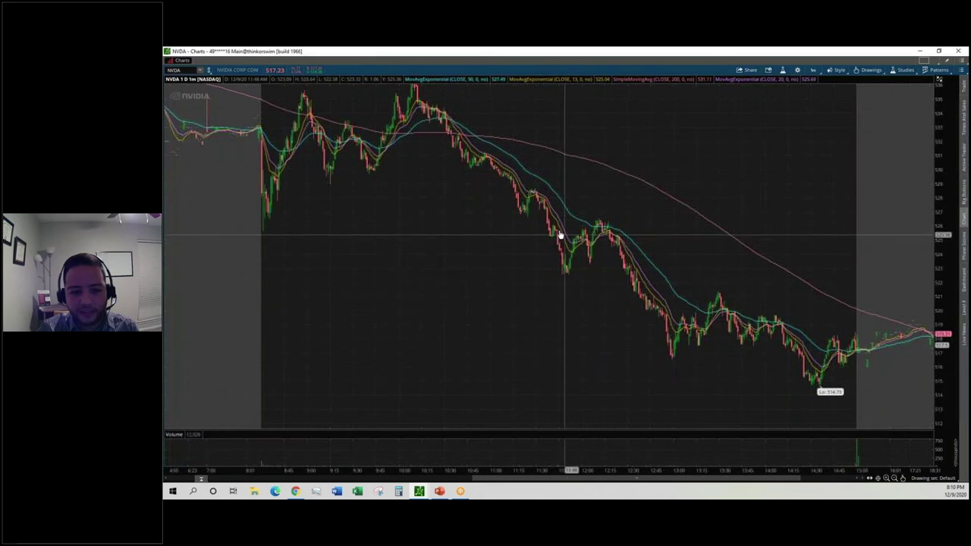
drag(745, 375, 688, 364)
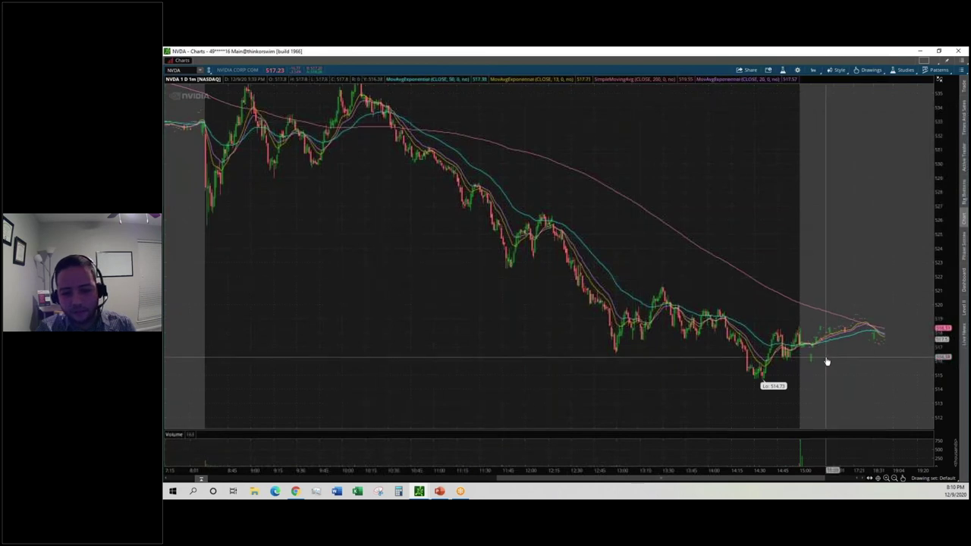
- Load the QCOM symbol in the 1-minute chart and bring the morning session into view
click(176, 71)
text(QCOM)
key(Return)
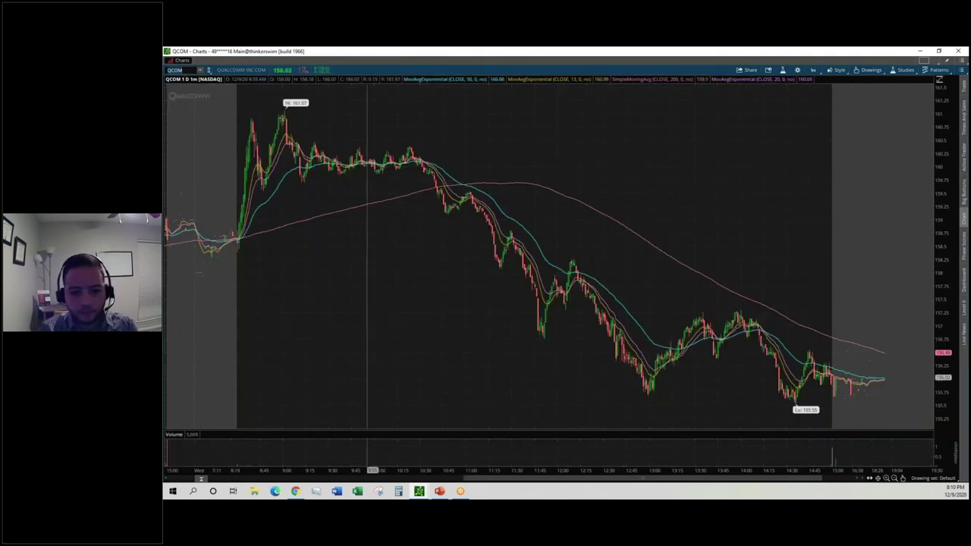
drag(506, 262, 629, 260)
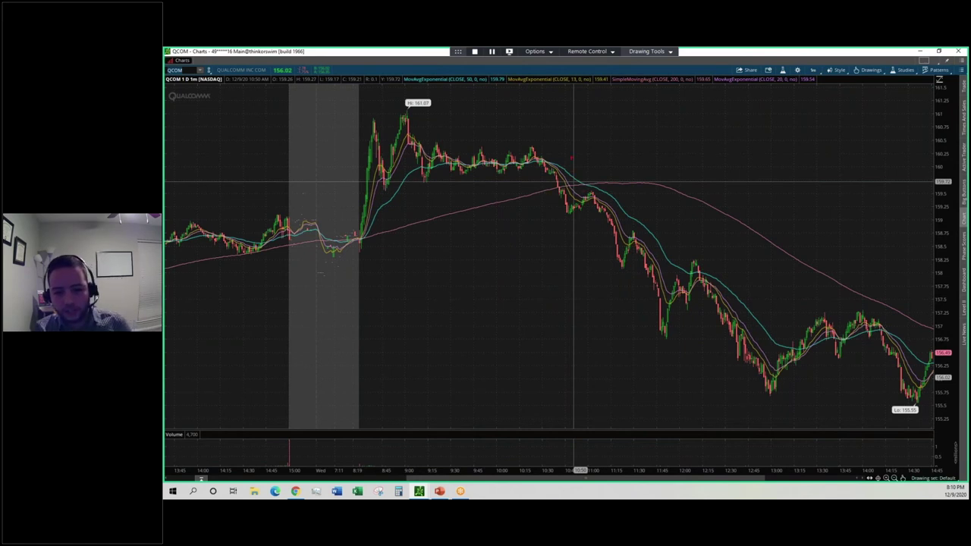
- Mark QCOM's crossing of the 50- and 200-period averages near 10:50 with a red vertical line, scribble over the decline, and clear the marks
drag(573, 92, 571, 434)
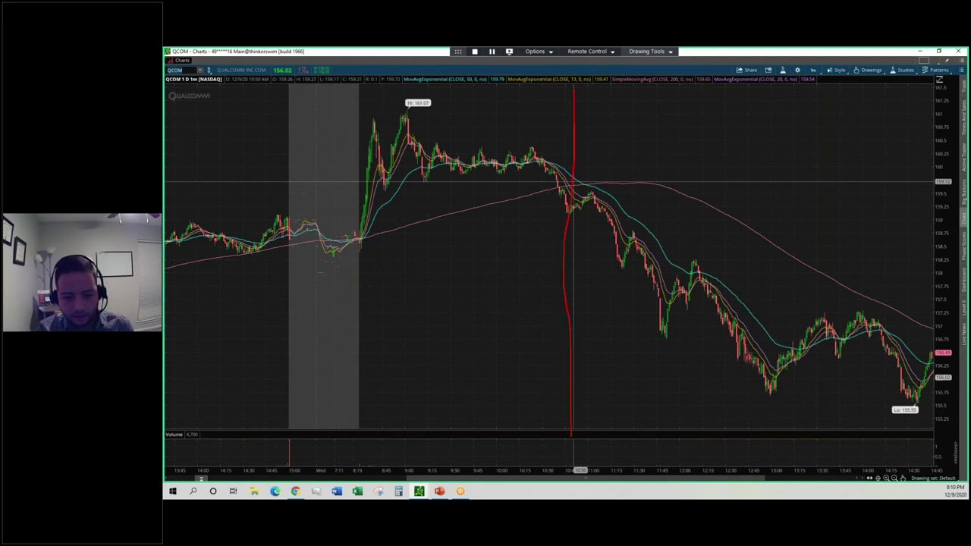
mouse_move(597, 149)
mouse_down()
mouse_move(590, 211)
mouse_move(714, 196)
mouse_move(873, 389)
mouse_up()
mouse_move(588, 120)
mouse_down()
mouse_move(589, 182)
mouse_move(673, 195)
mouse_move(728, 329)
mouse_move(800, 337)
mouse_move(899, 379)
mouse_up()
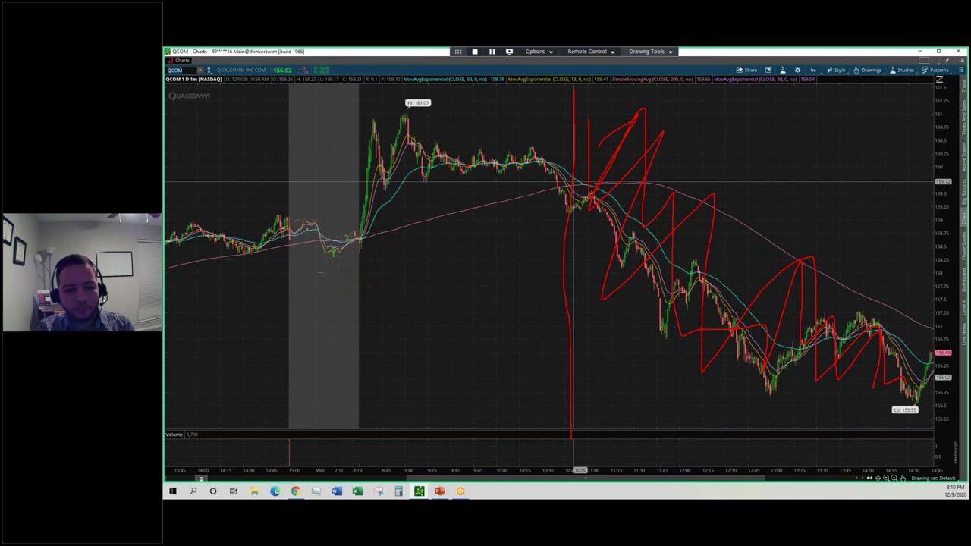
mouse_move(480, 172)
mouse_down()
mouse_move(533, 164)
mouse_move(530, 152)
mouse_move(548, 151)
mouse_up()
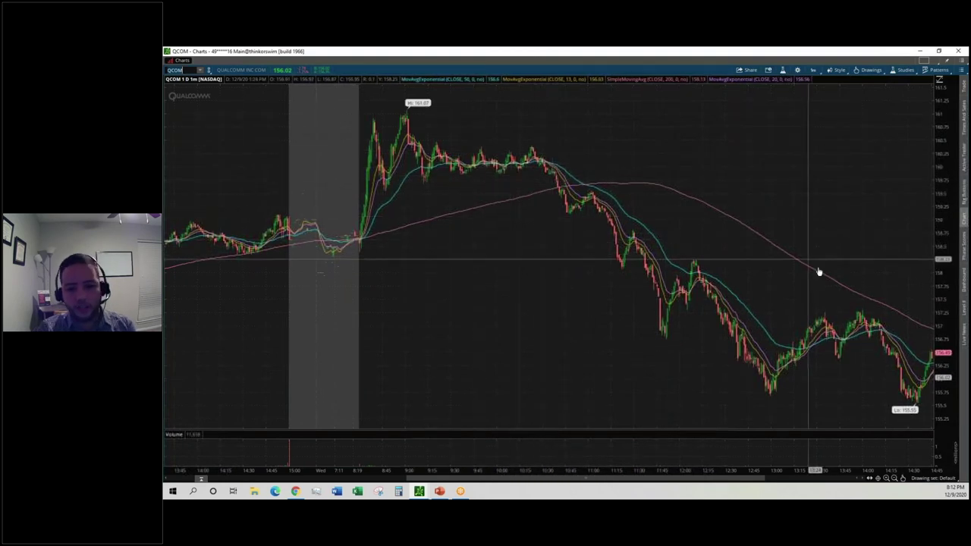
- Check the studies added to the QCOM chart without changing them, and set its time frame to one year of daily candles
drag(819, 297, 739, 271)
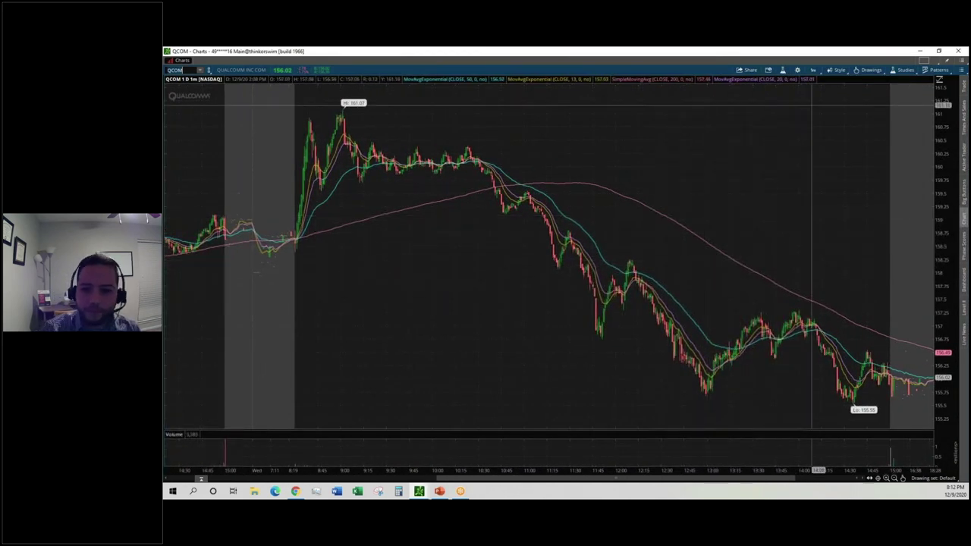
click(783, 70)
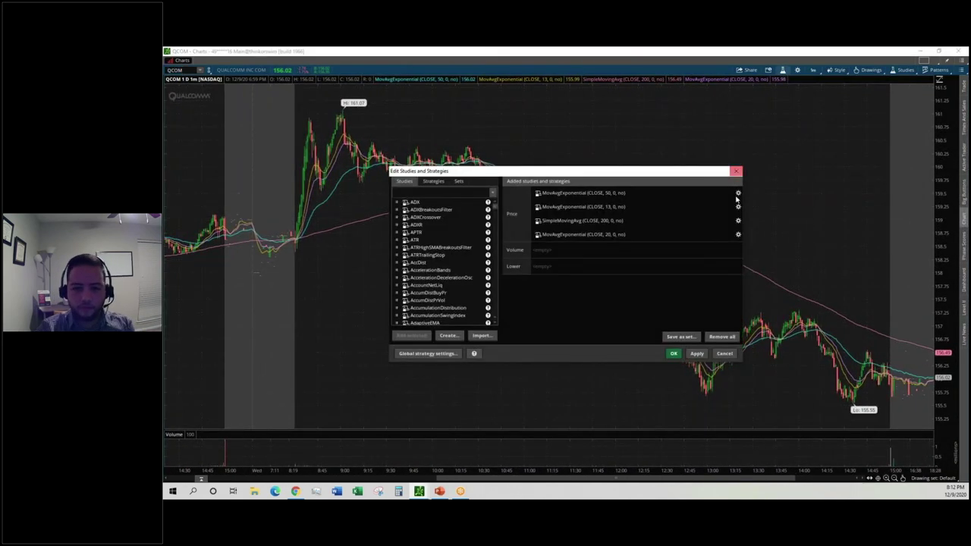
click(725, 353)
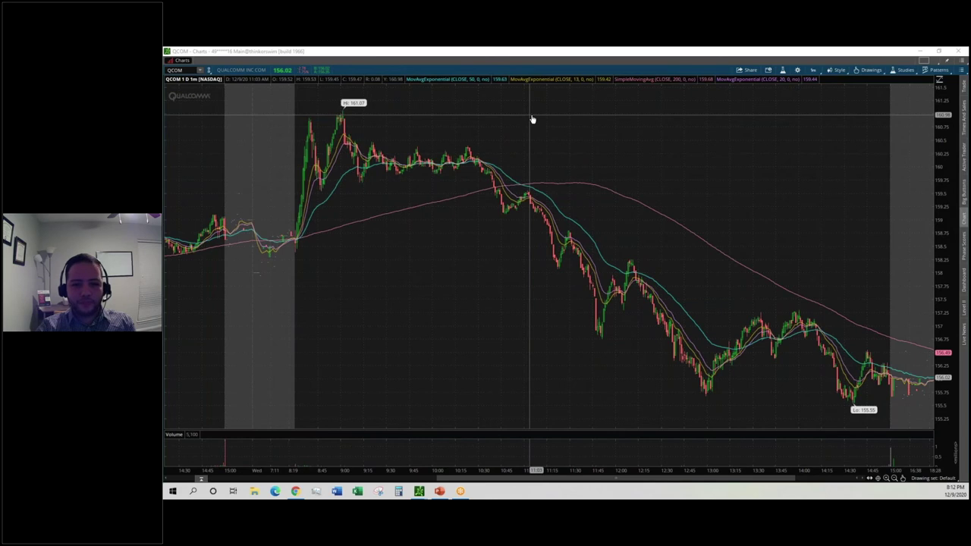
click(813, 70)
click(784, 136)
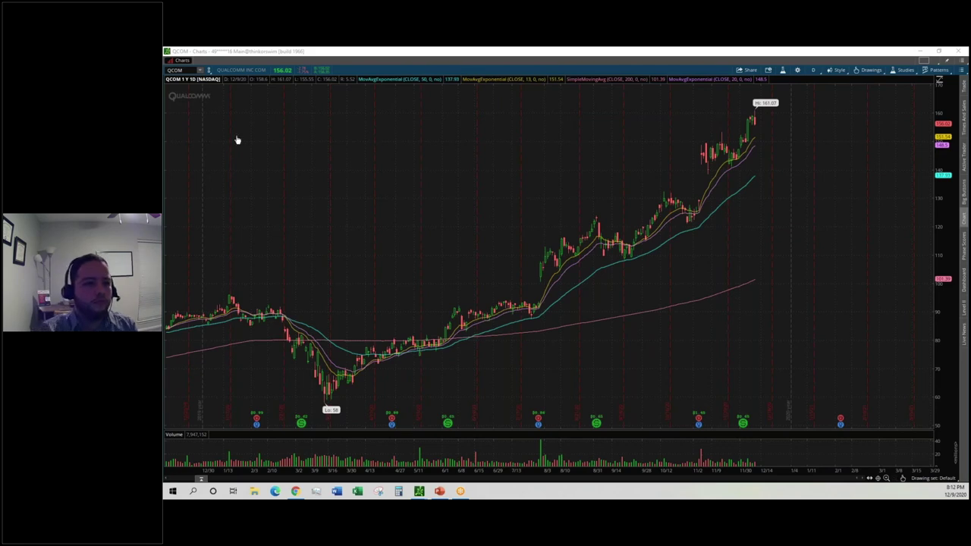
- Load the SPX symbol in the daily chart and circle the November to December rise above the averages in red
click(187, 70)
text(SPX)
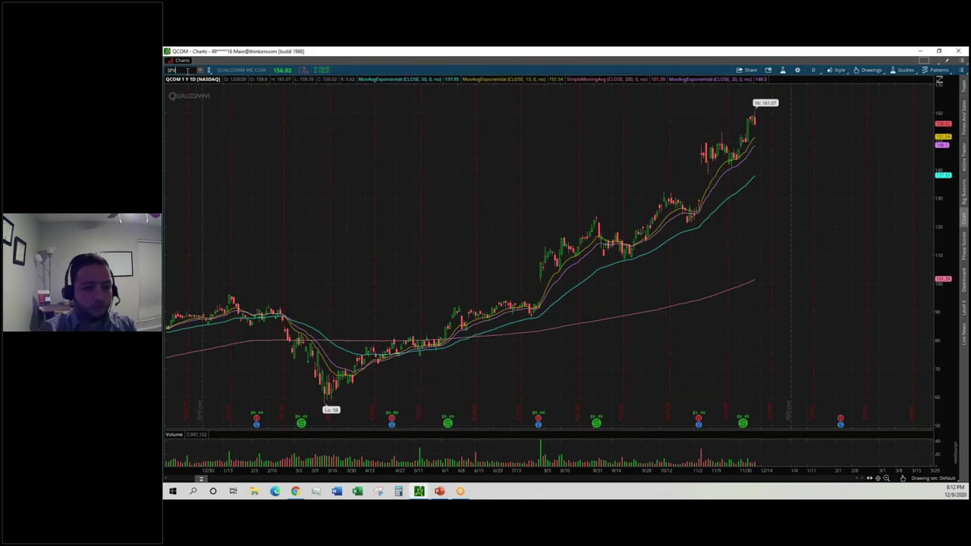
key(Return)
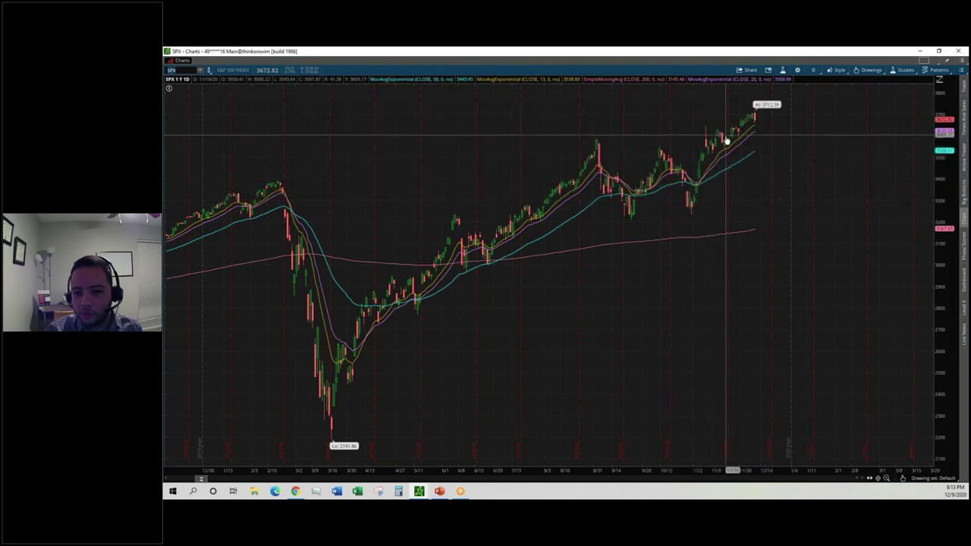
mouse_move(757, 108)
mouse_down()
mouse_move(668, 143)
mouse_move(666, 210)
mouse_move(758, 185)
mouse_move(771, 118)
mouse_up()
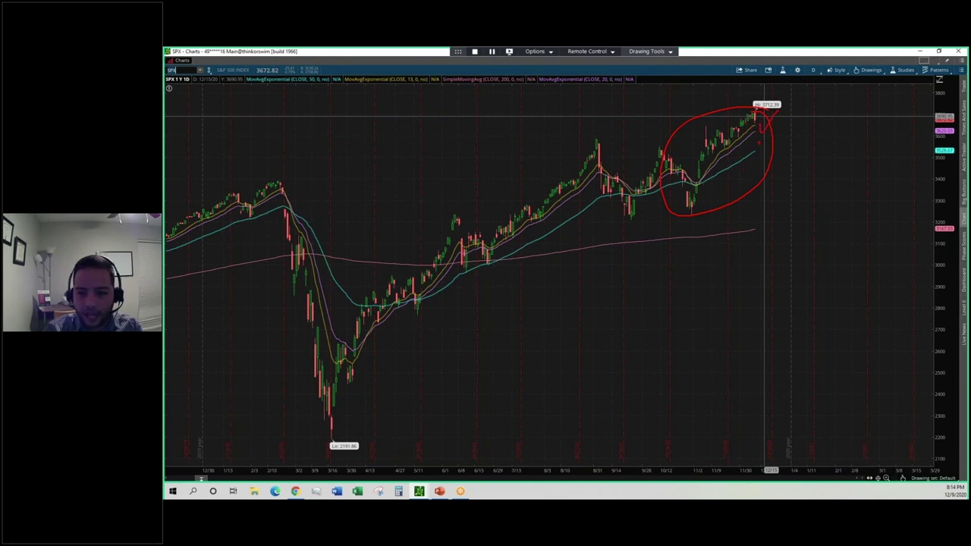
- Tick off the 13-, 20- and 50-period averages in red beside the latest SPX candles, and clear the marks
drag(763, 127, 777, 121)
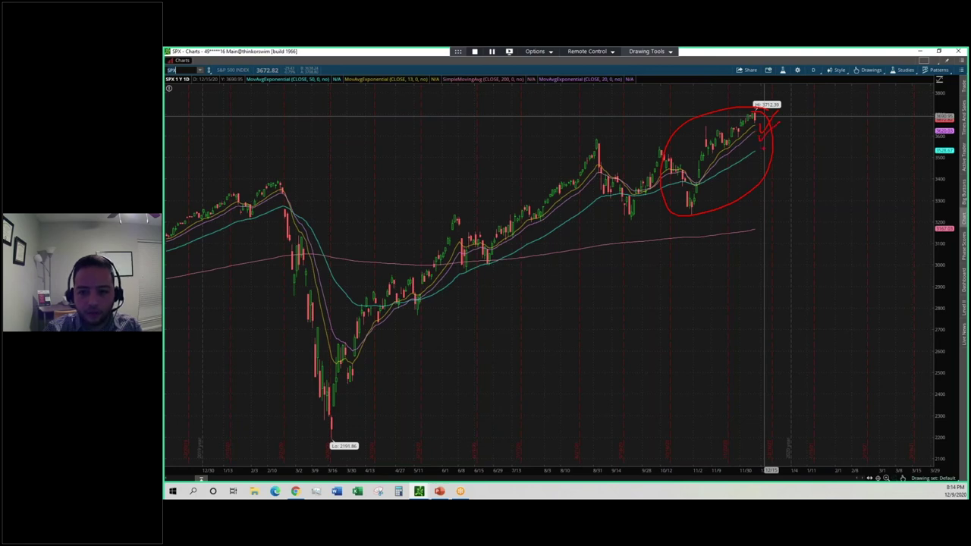
drag(766, 155, 794, 138)
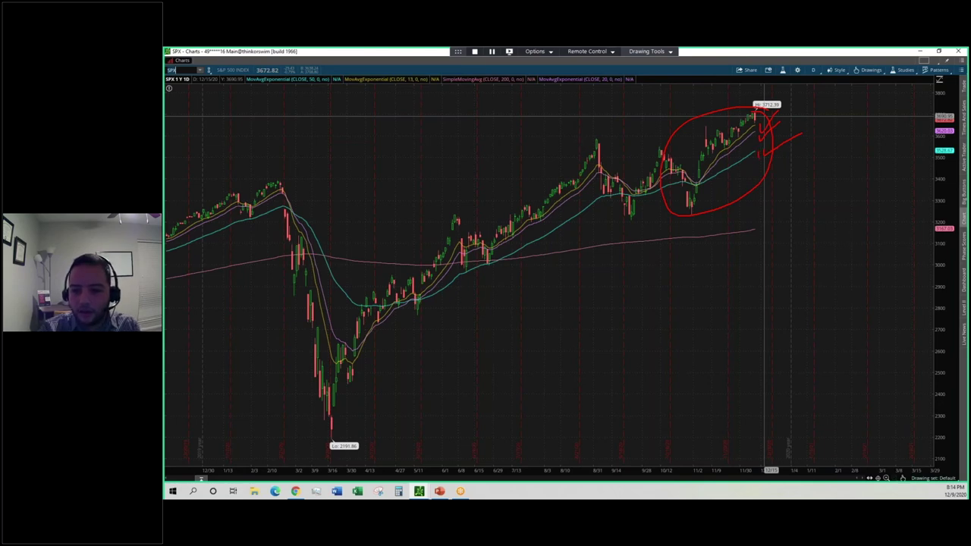
mouse_move(759, 161)
mouse_down()
mouse_move(831, 161)
mouse_move(824, 152)
mouse_move(786, 154)
mouse_up()
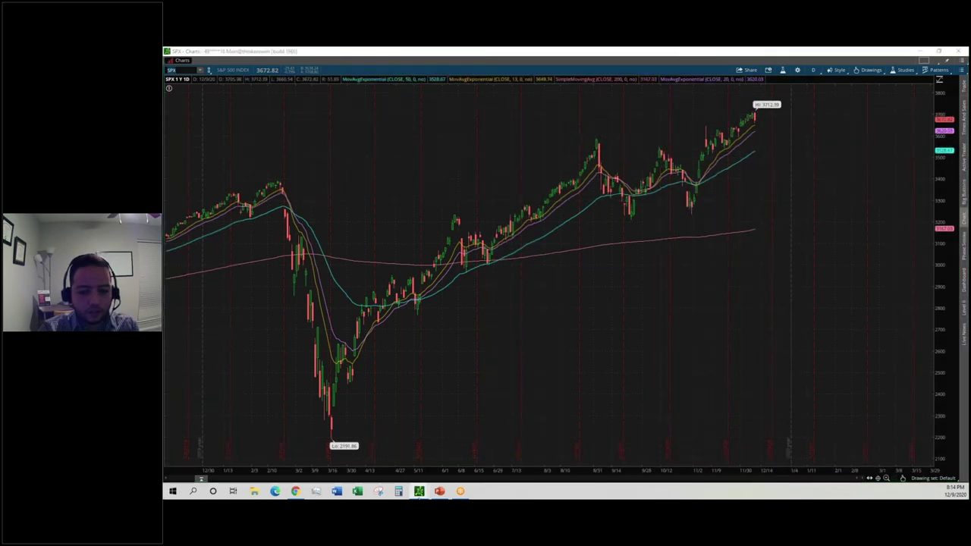
- Switch to the SPX option chain, expand the 22 JAN 21 expiration, and show ALL strikes
mouse_move(418, 491)
click(393, 462)
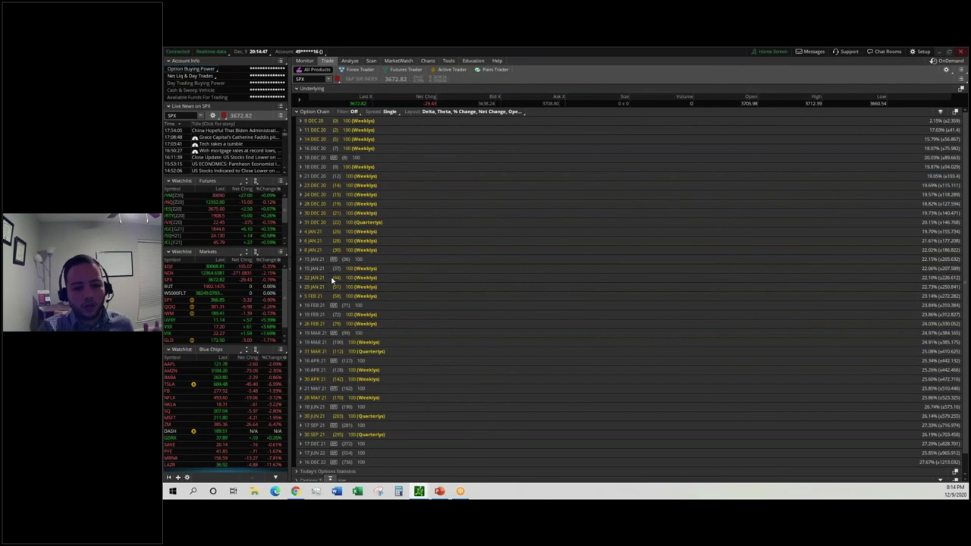
click(314, 280)
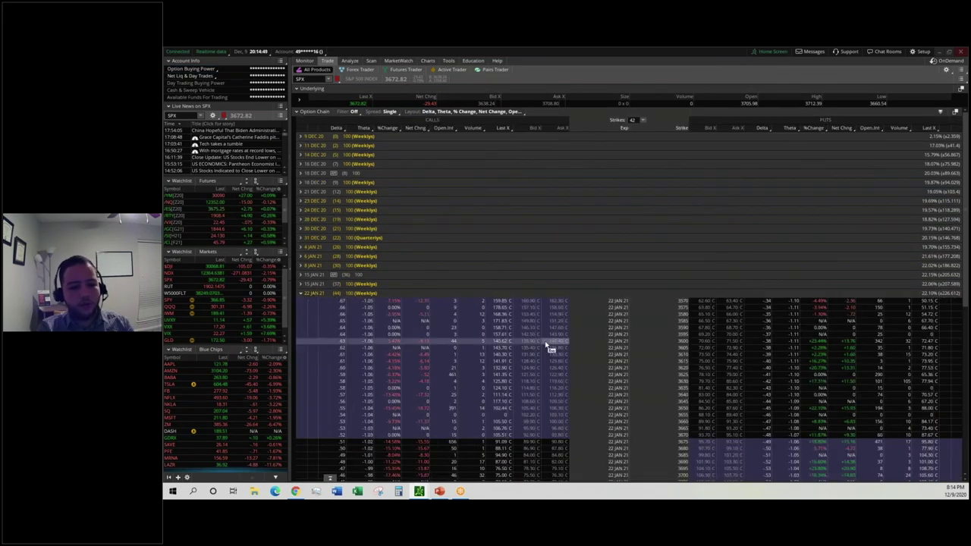
scroll(548, 337, down, 1)
scroll(548, 336, down, 2)
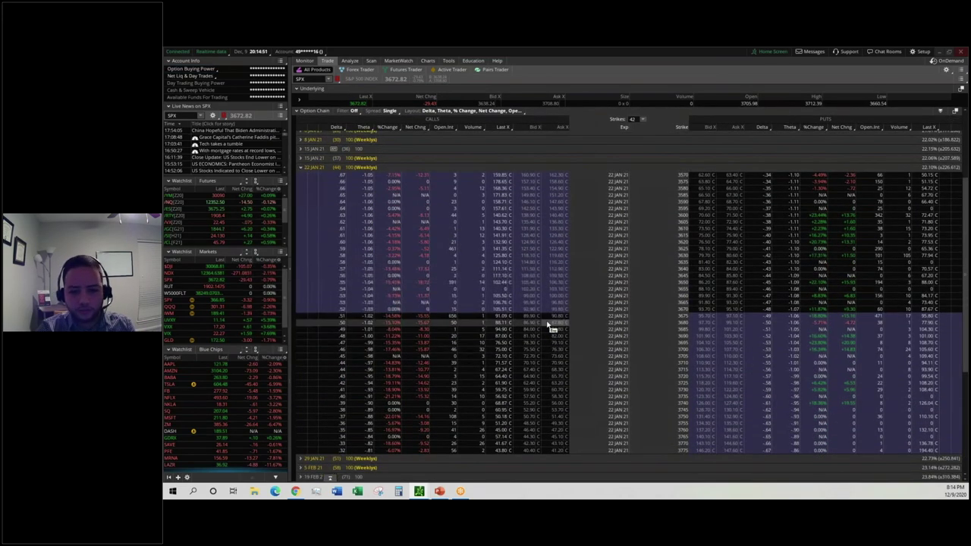
click(643, 119)
click(634, 193)
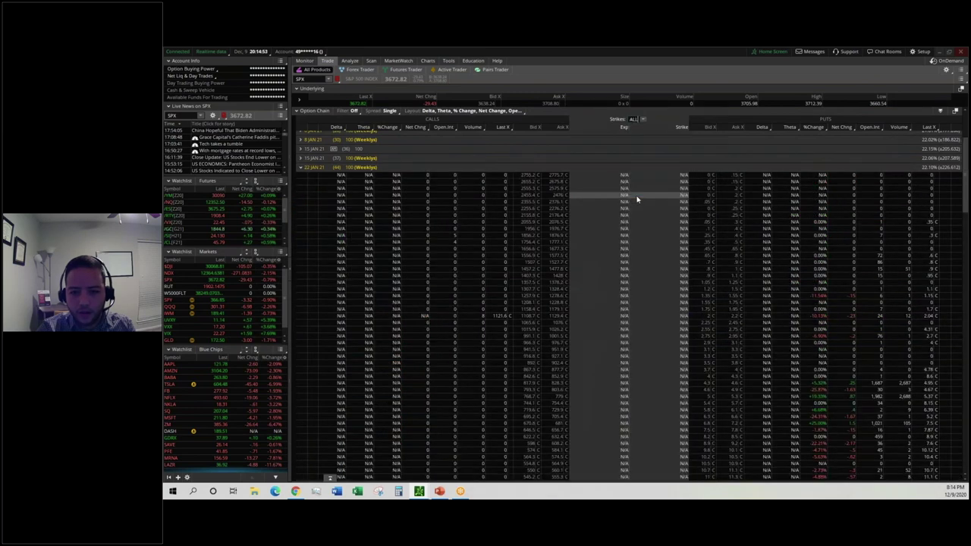
- Check the level of the 50-period average on the SPX chart, and return to the option chain
mouse_move(416, 493)
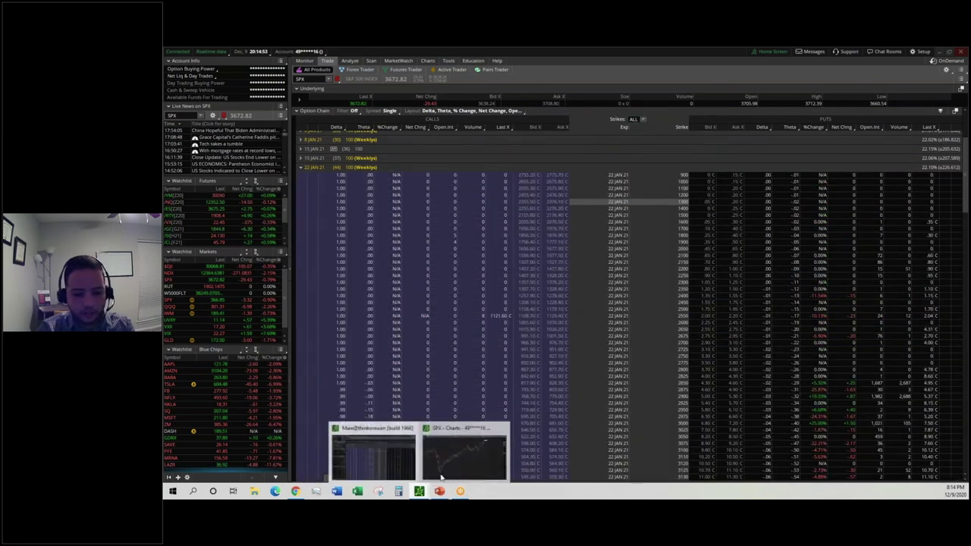
click(463, 452)
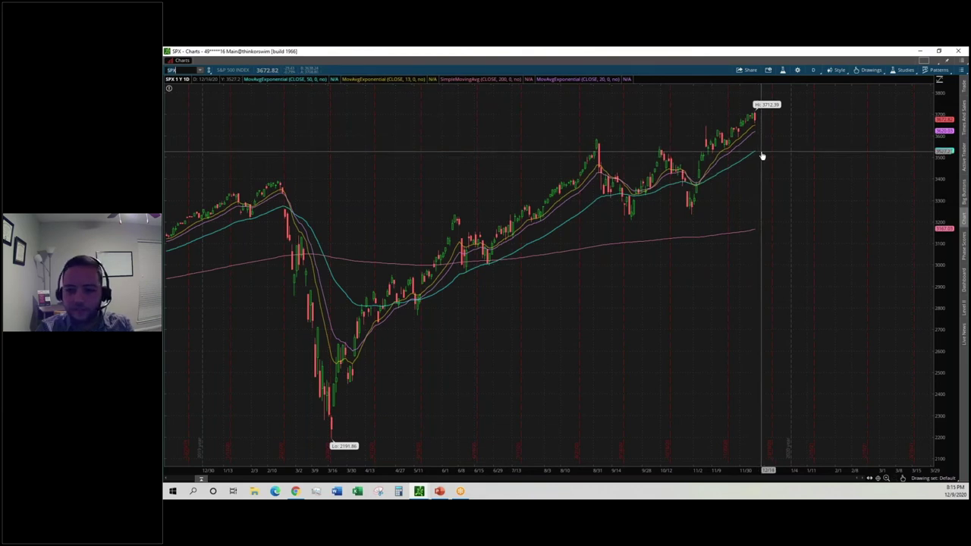
mouse_move(417, 493)
click(382, 453)
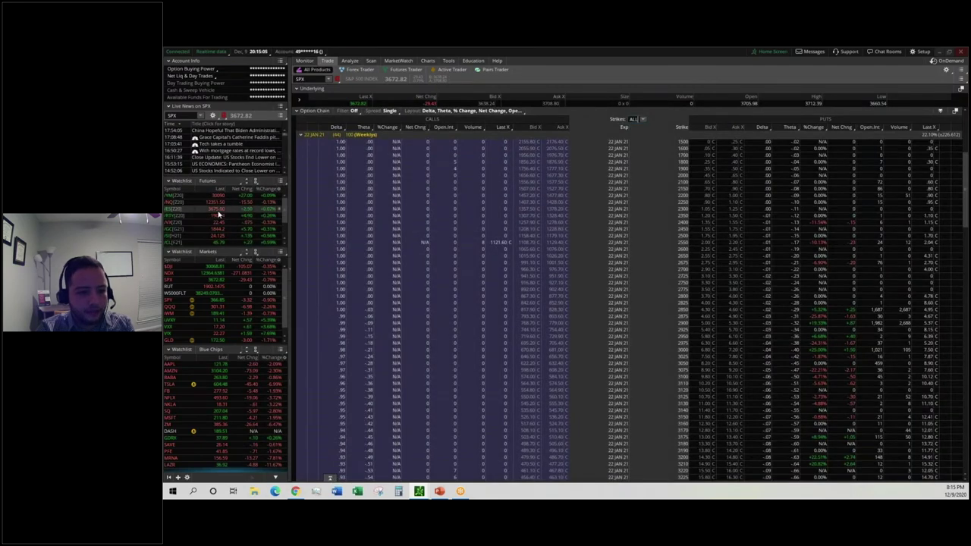
- Draft a 22 JAN 21 put spread that sells the 3530 put and buys the 3520 put, and discard the order
scroll(835, 243, down, 3)
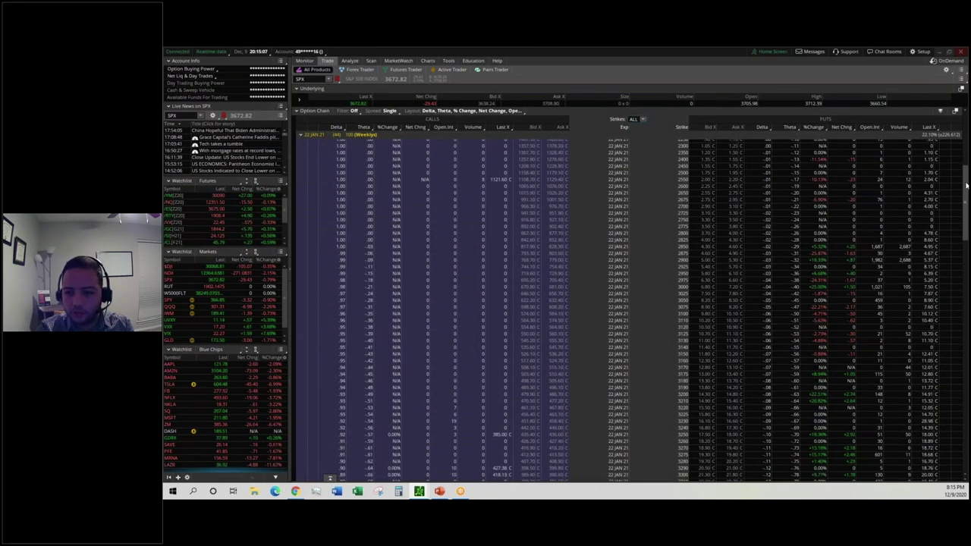
drag(966, 185, 966, 237)
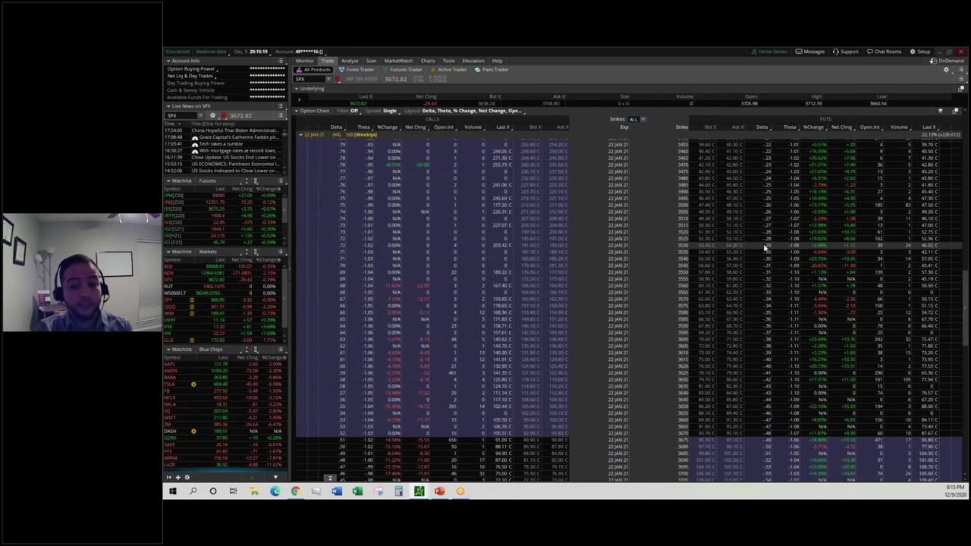
click(705, 248)
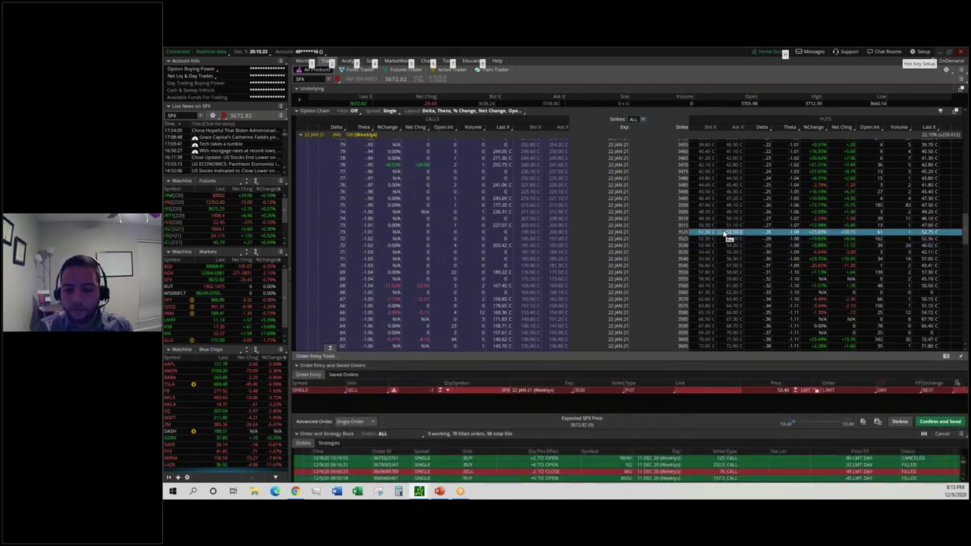
ctrl+click(724, 234)
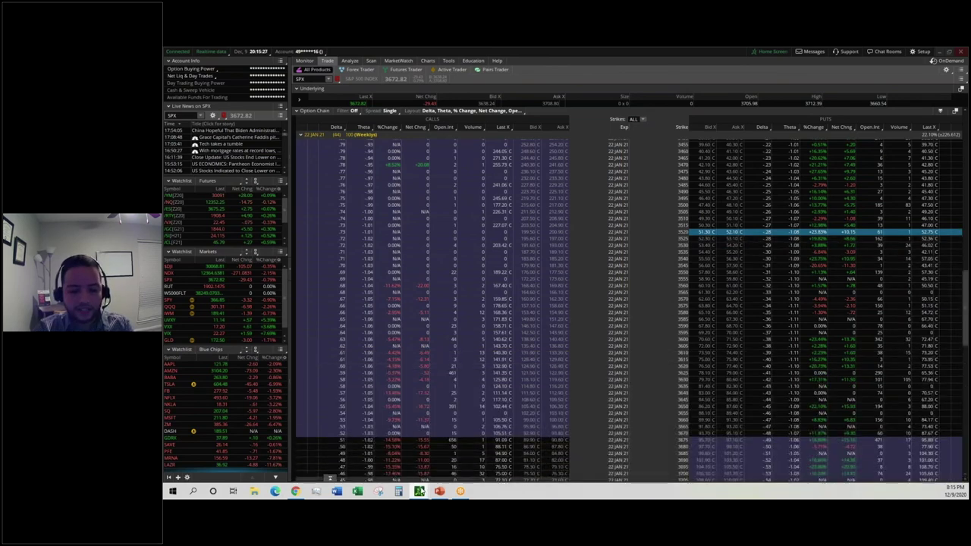
- Compare the SPX chart with the lower 22 JAN 21 strikes in the option chain, and return to the chart
mouse_move(423, 491)
click(467, 455)
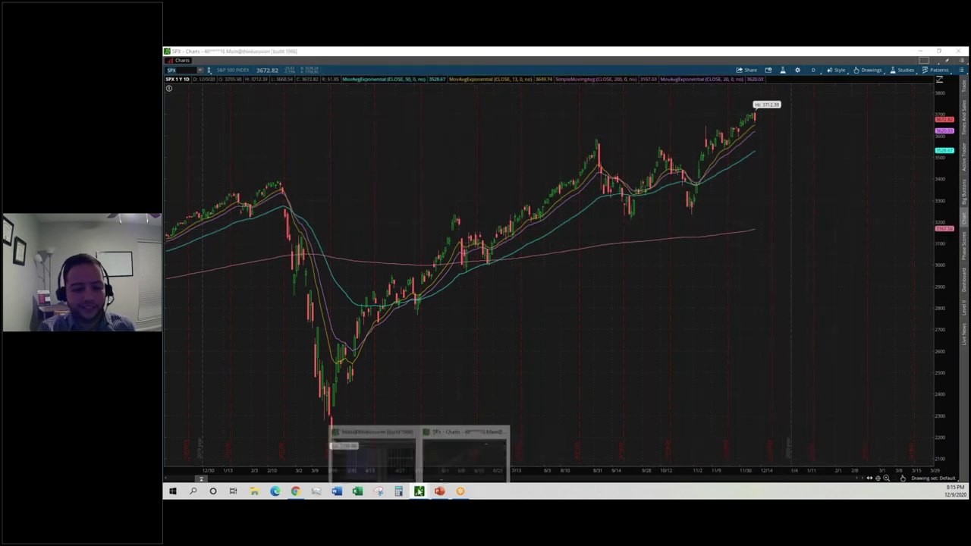
click(383, 459)
scroll(616, 213, up, 15)
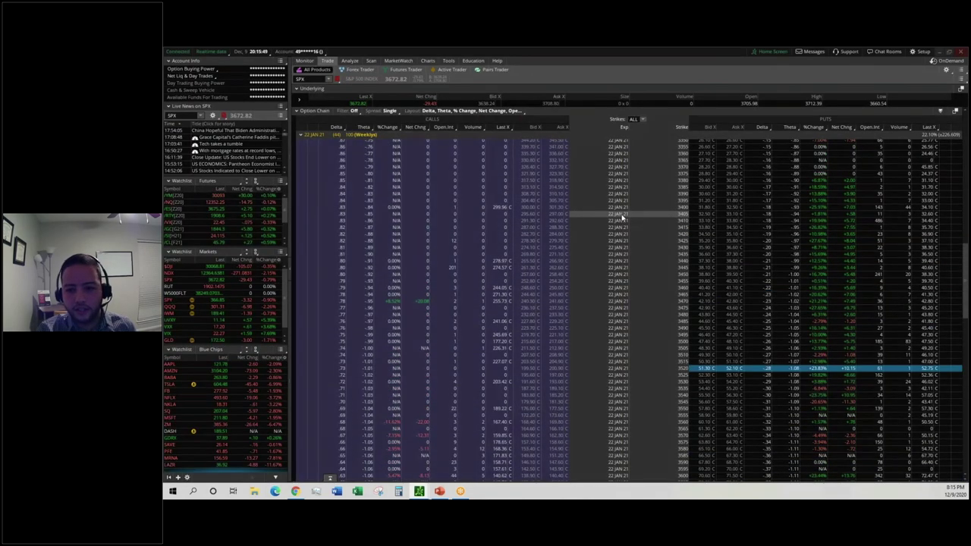
scroll(616, 218, up, 7)
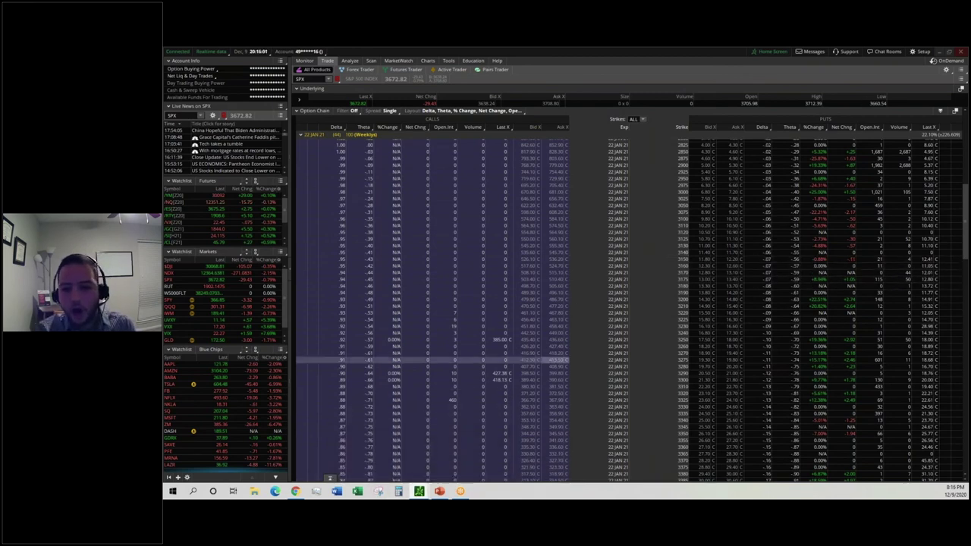
click(464, 454)
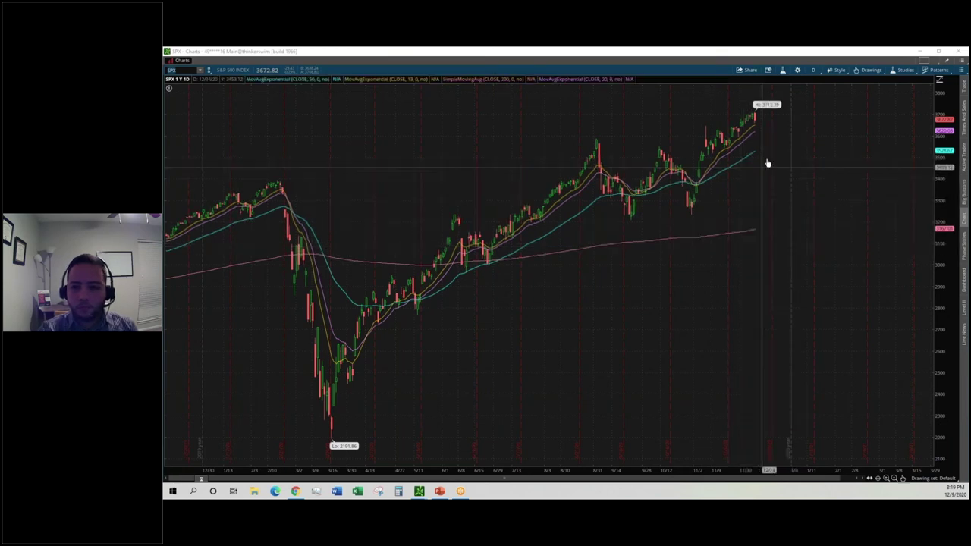
- Zoom the daily SPX chart in on the candles from 18 June to 13 August
right_click(744, 205)
click(750, 229)
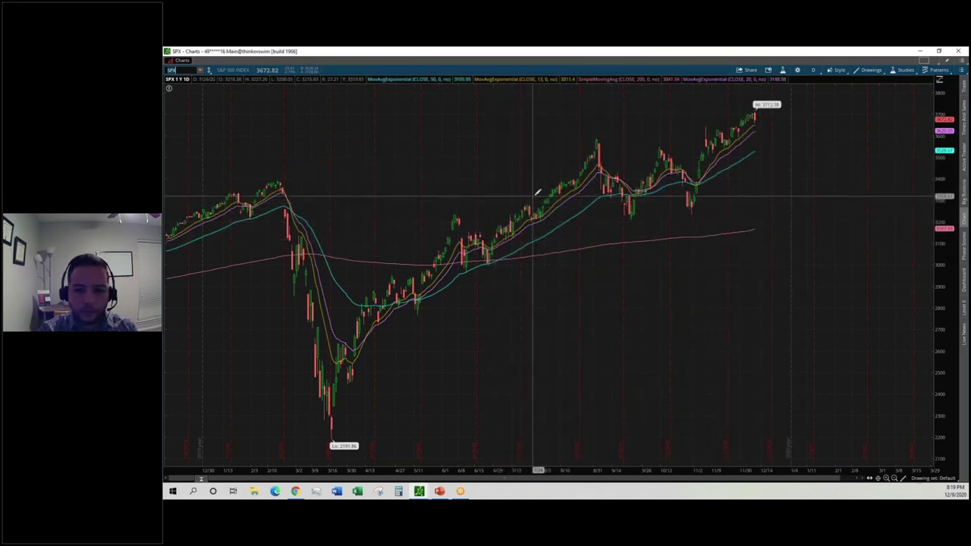
click(492, 196)
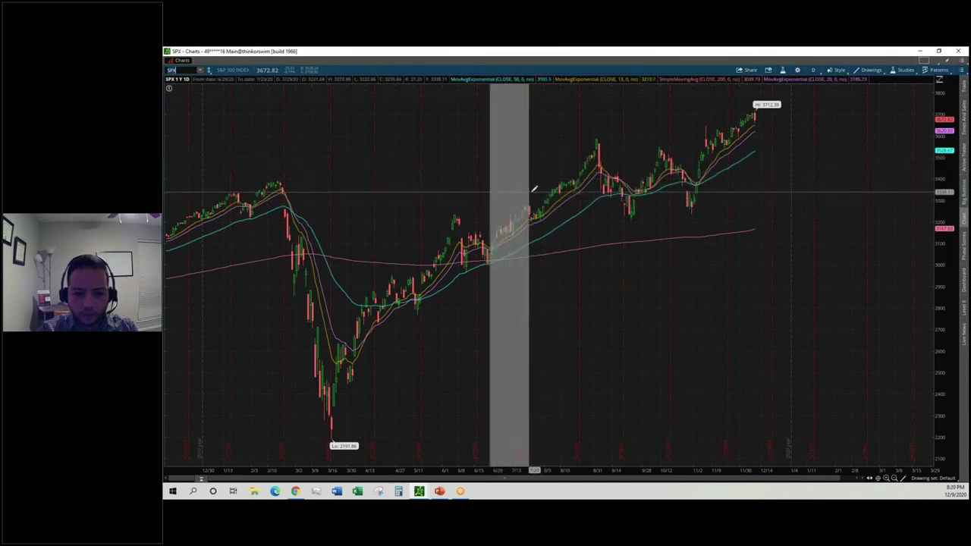
drag(562, 185, 568, 189)
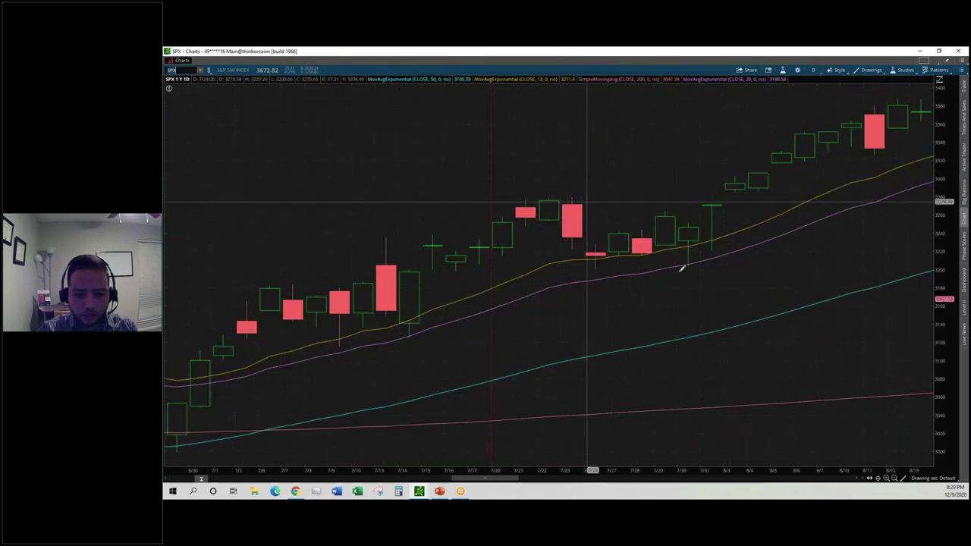
drag(823, 470, 837, 471)
right_click(812, 353)
click(823, 355)
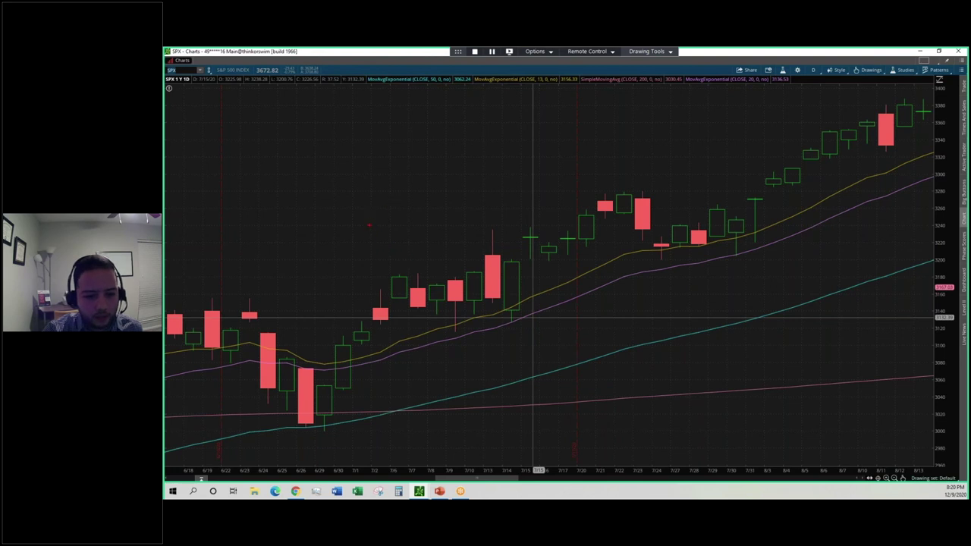
- Draw red downward arrows beside the 2 July and 15 July SPX candles, and reload the SPX symbol
drag(371, 238, 374, 368)
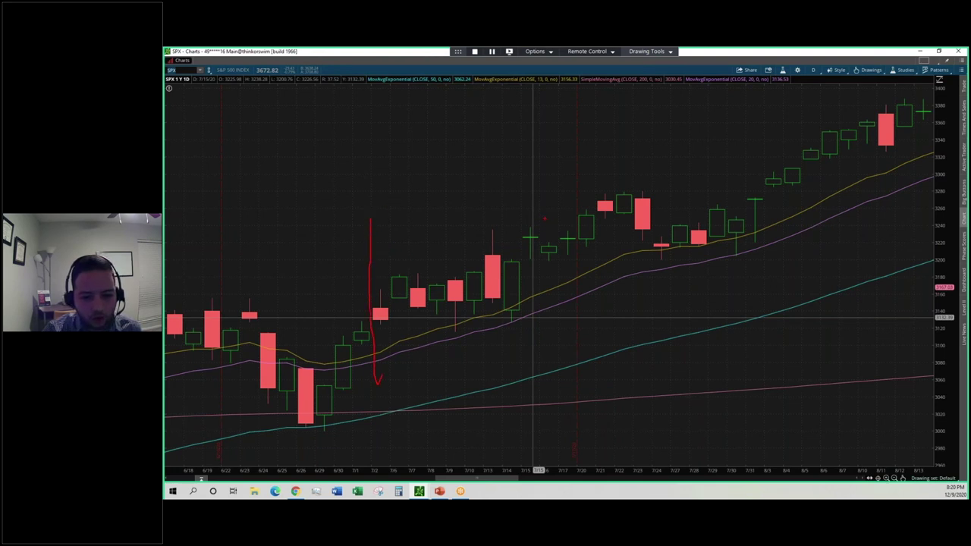
drag(539, 211, 539, 307)
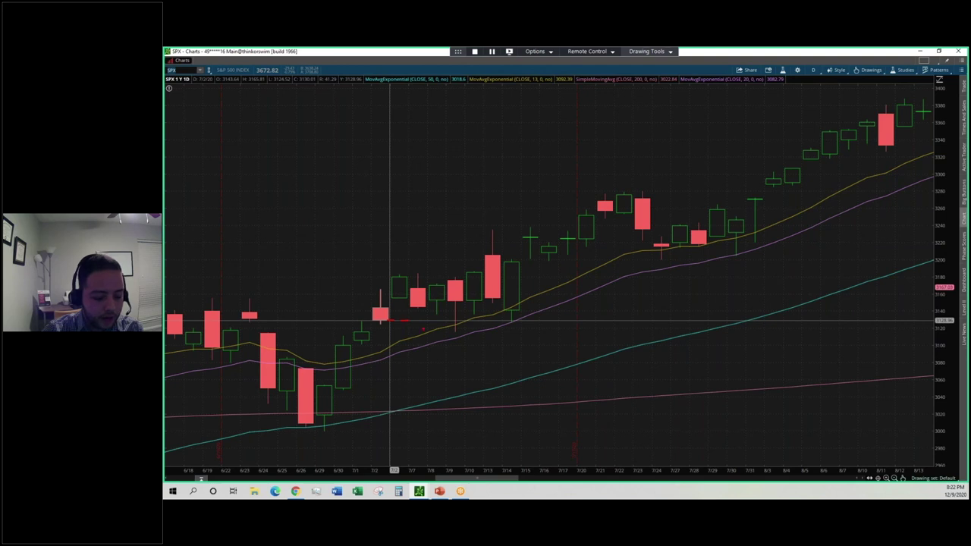
text(SPX)
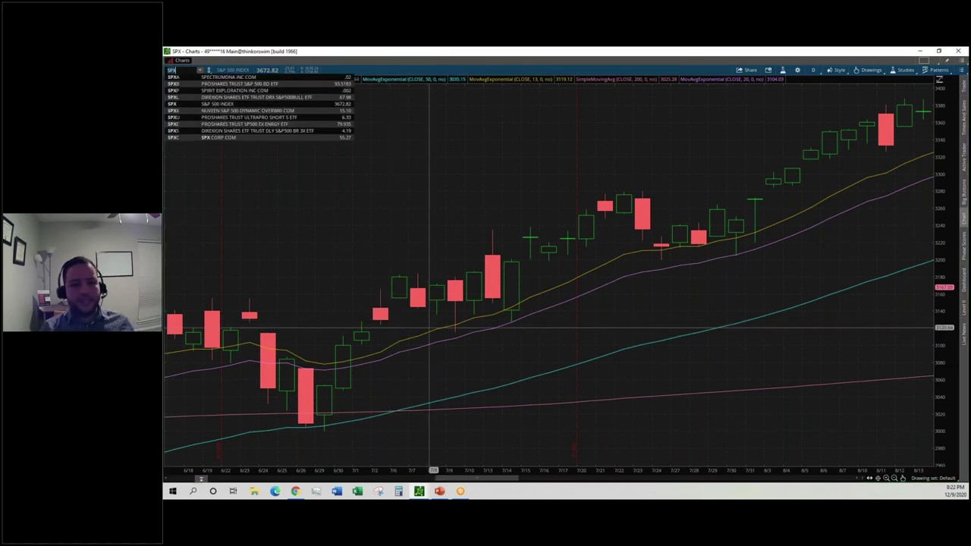
key(Return)
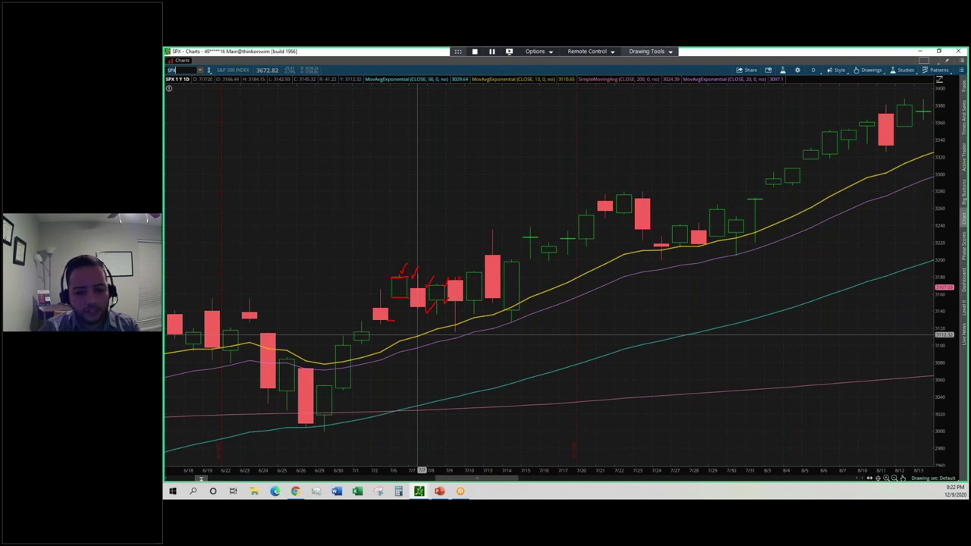
- Clear the marks on the early July candles, draw a red arrow down from the 9 July candle to the averages, and clear it
key(Escape)
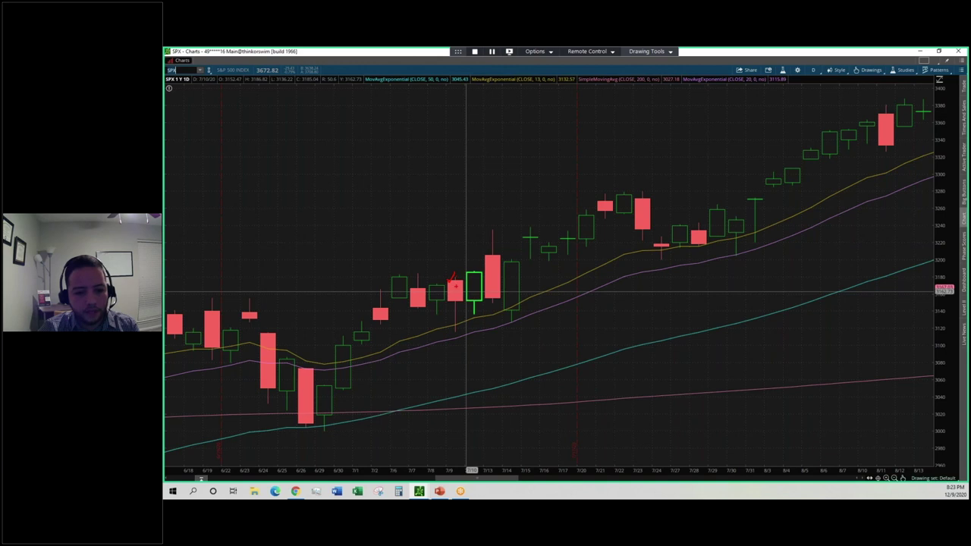
drag(462, 301, 462, 332)
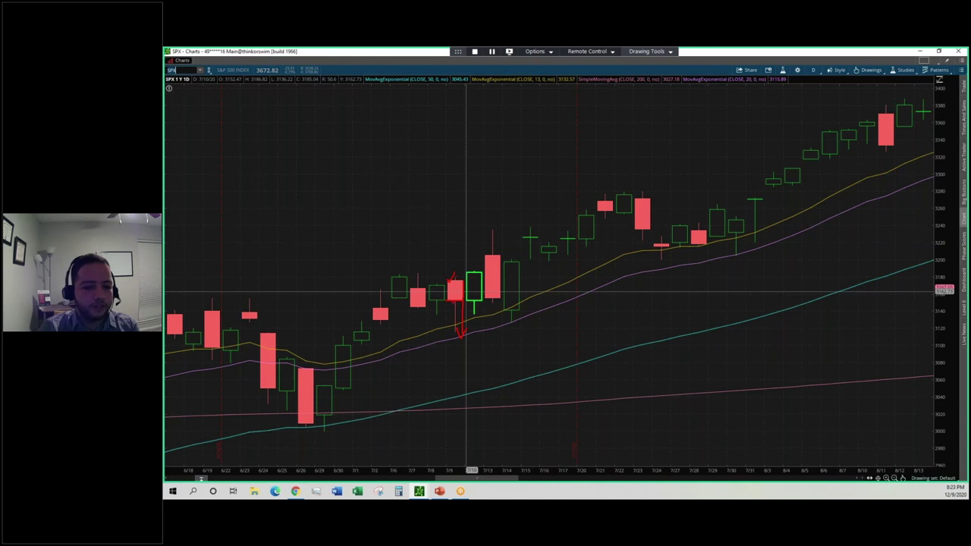
key(Escape)
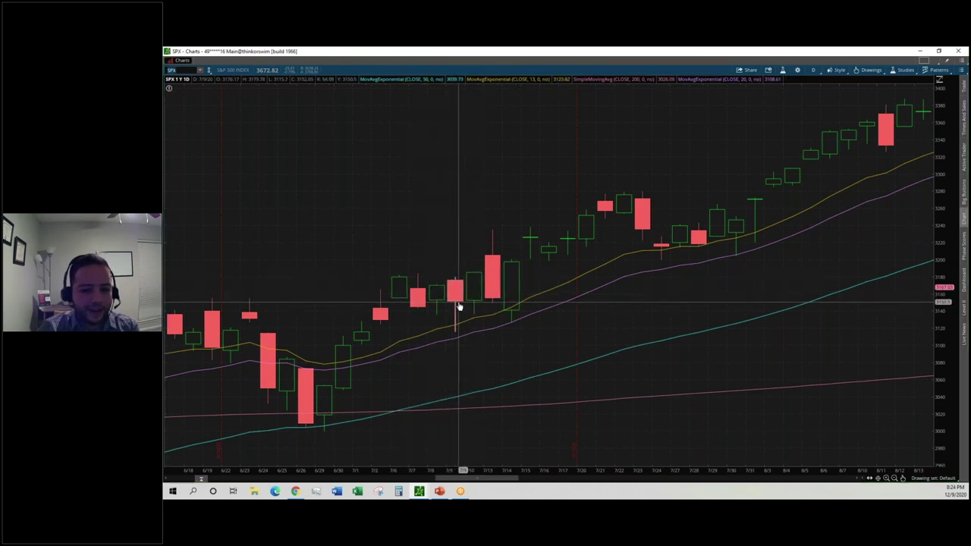